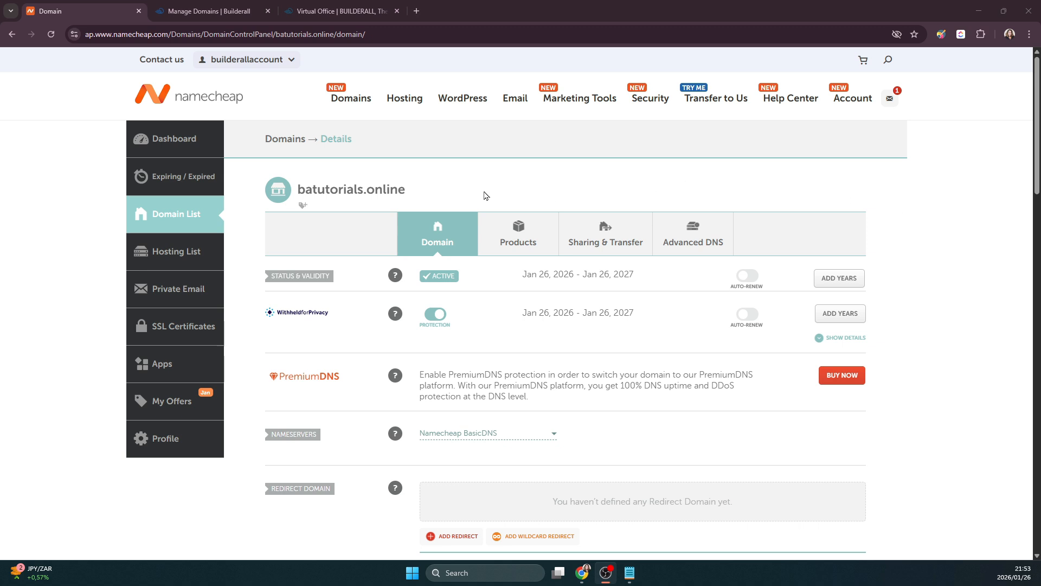
- Copy the domain name batutorials.online from Namecheap's domain details page
drag(299, 189, 404, 196)
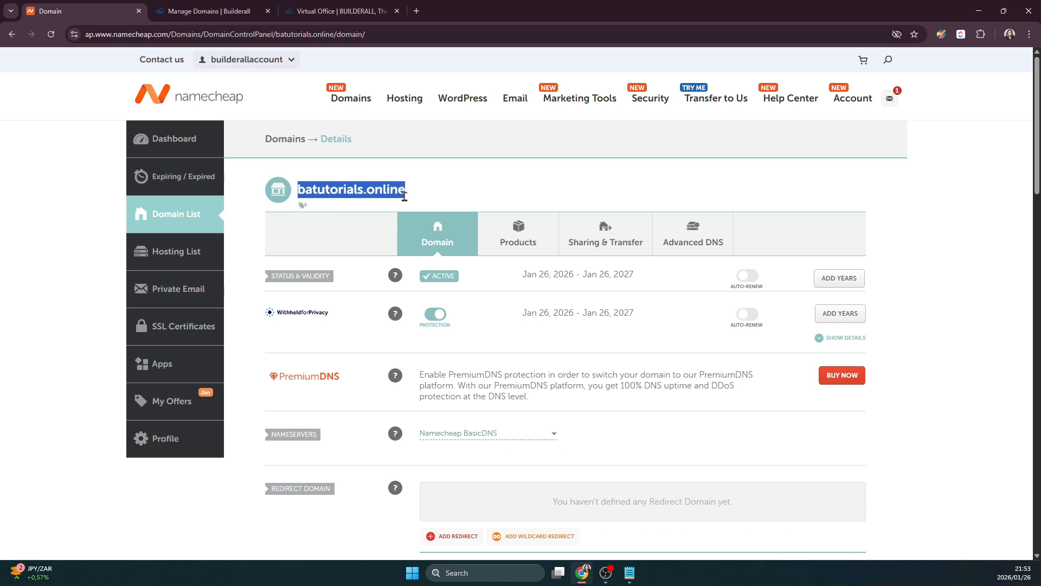
right_click(404, 196)
click(420, 209)
click(217, 12)
- Add batutorials.online as a new external domain under the Builderall Tutorials company
click(288, 70)
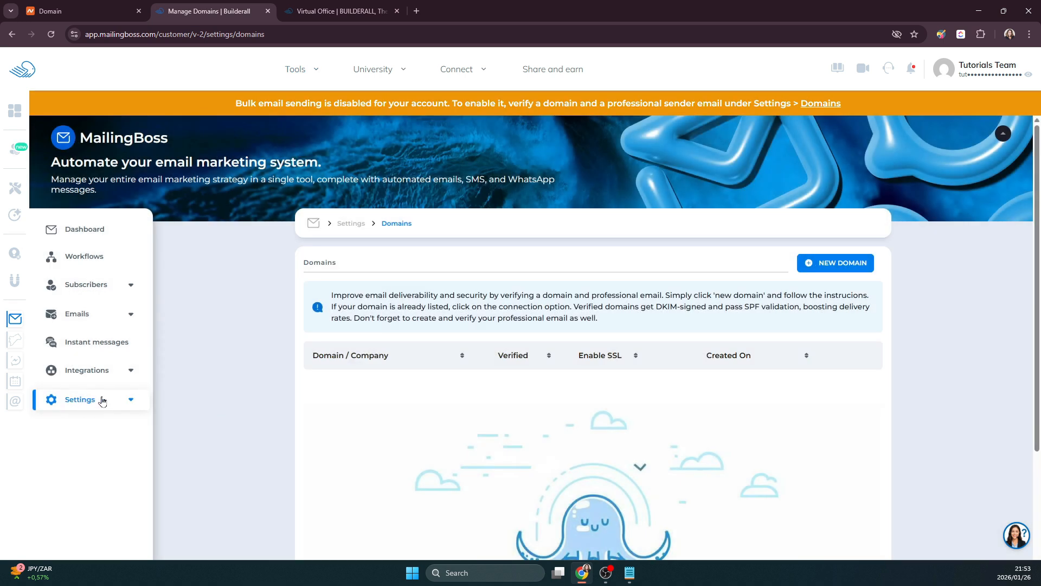
click(101, 400)
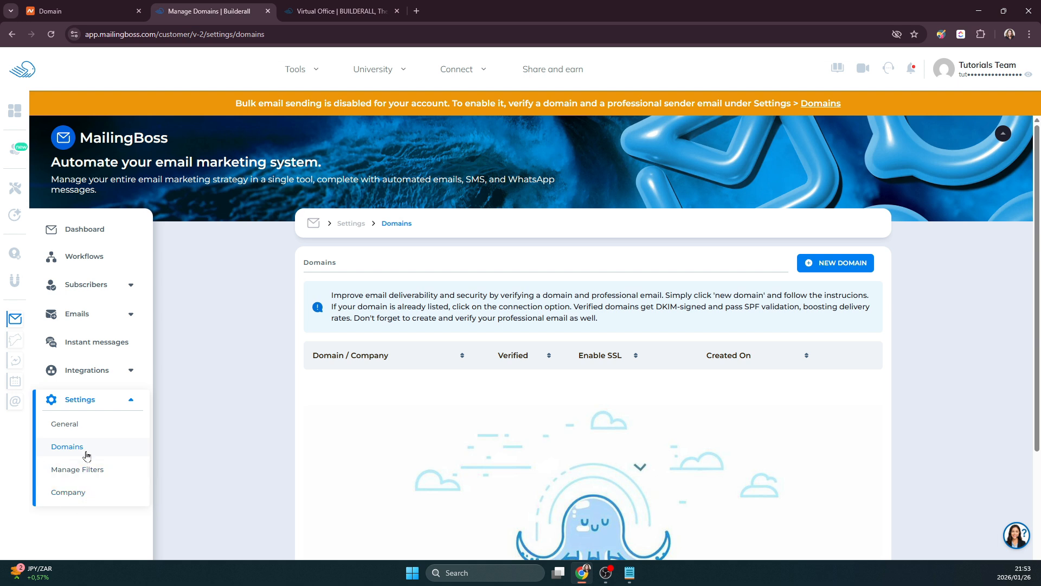
click(835, 263)
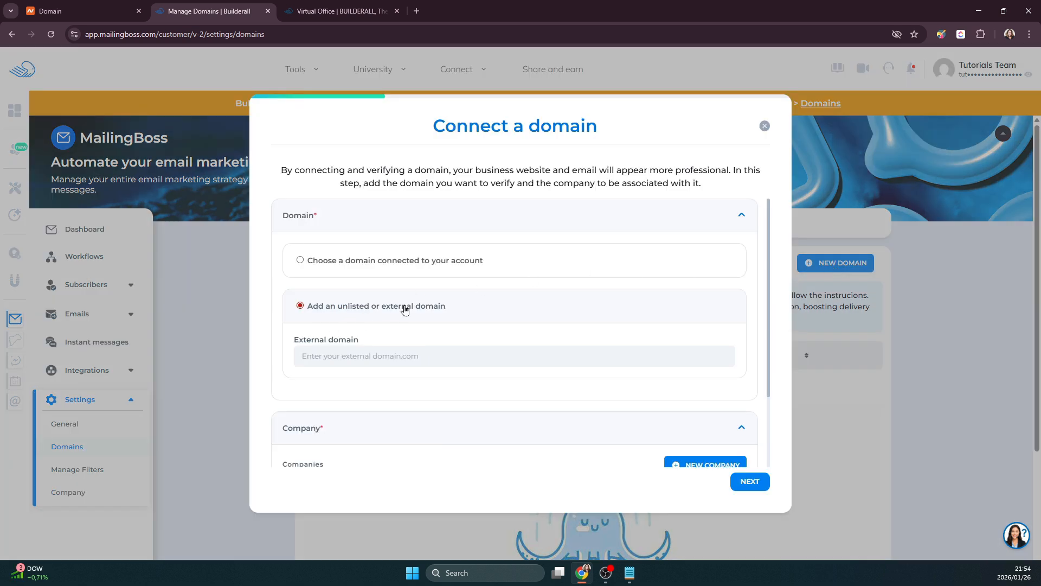
click(361, 360)
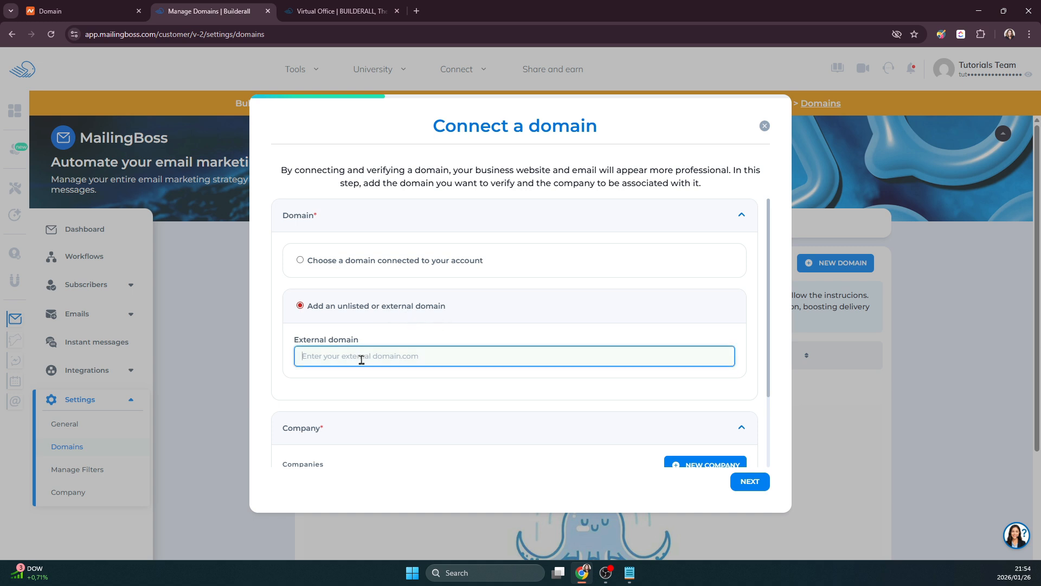
key(ctrl+v)
scroll(499, 407, down, 2)
click(733, 404)
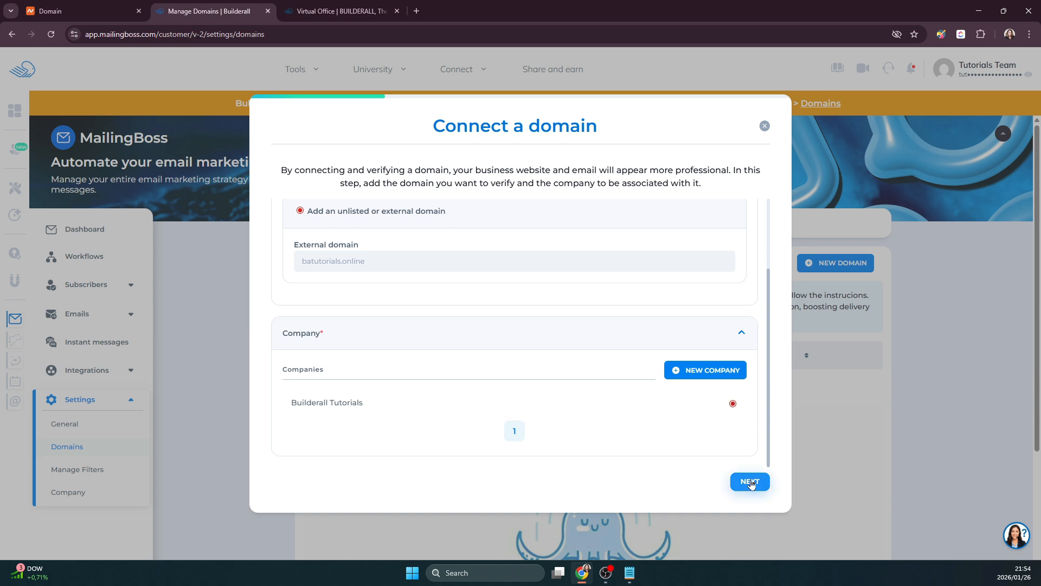
click(751, 483)
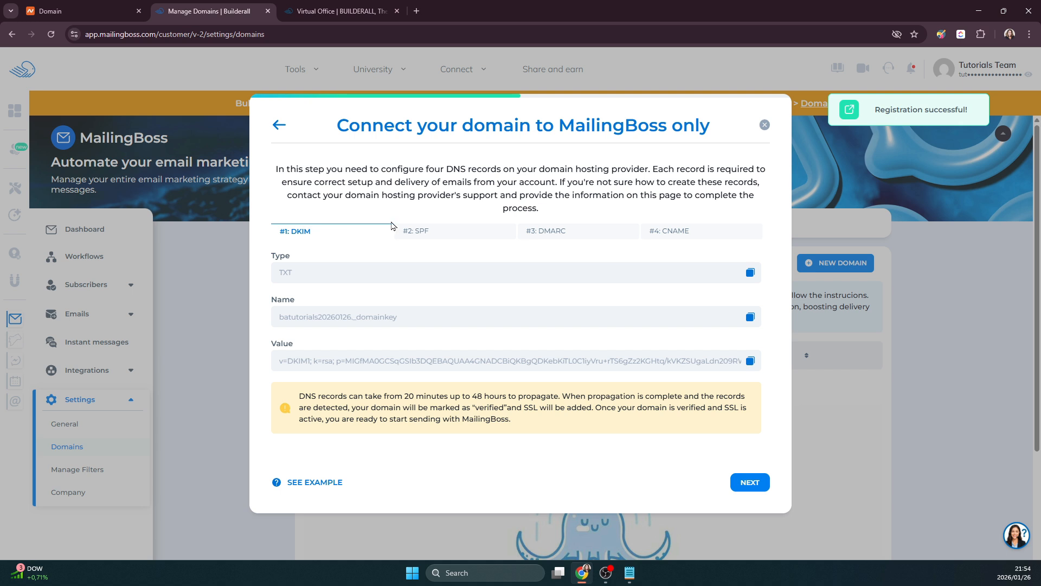
- Look over the SPF, DMARC and CNAME record details, then return to DKIM
click(417, 231)
click(603, 237)
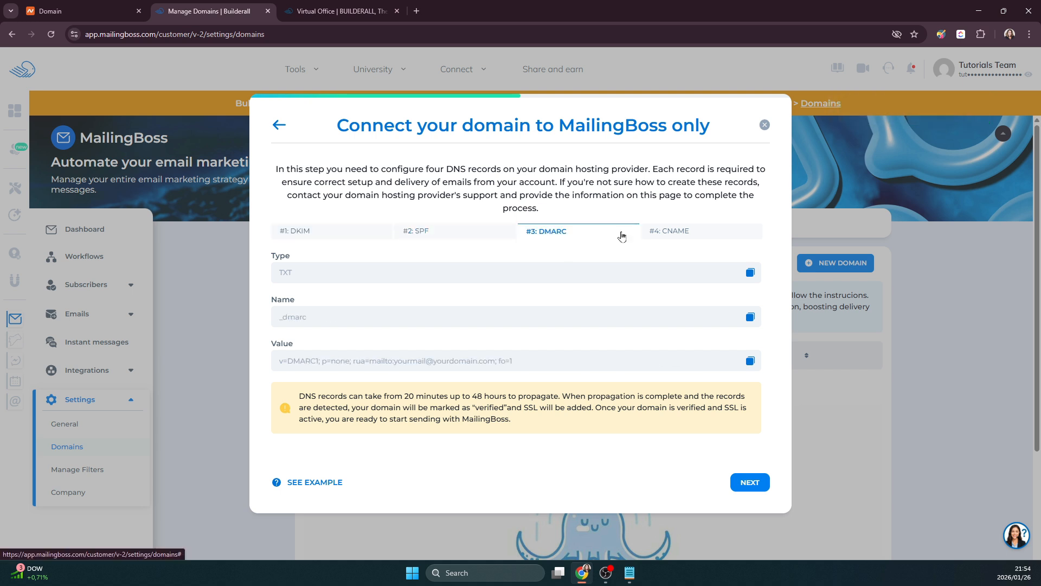
click(667, 233)
click(332, 233)
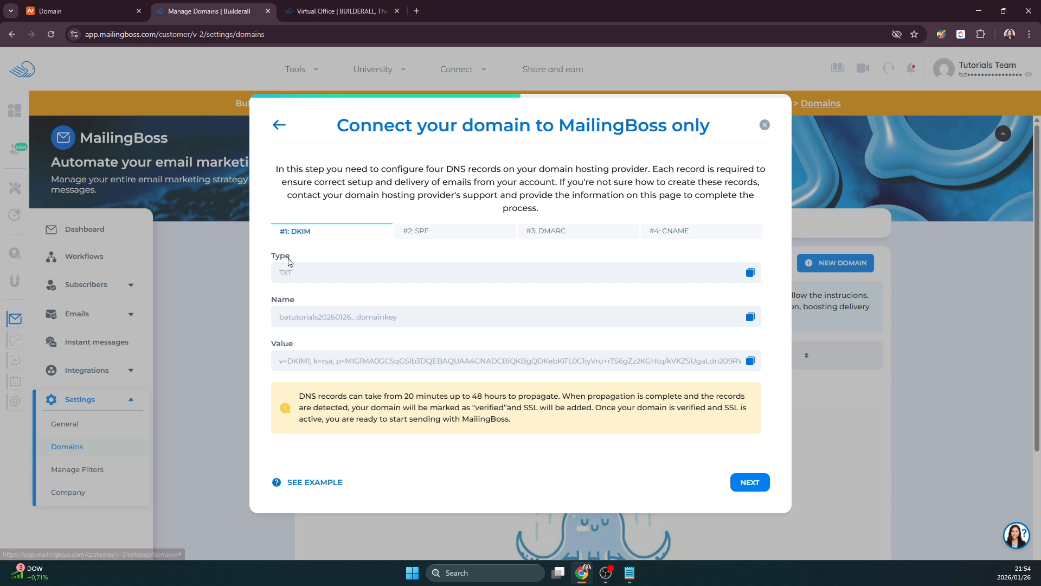
- Copy the DKIM record name from MailingBoss
drag(277, 277, 312, 277)
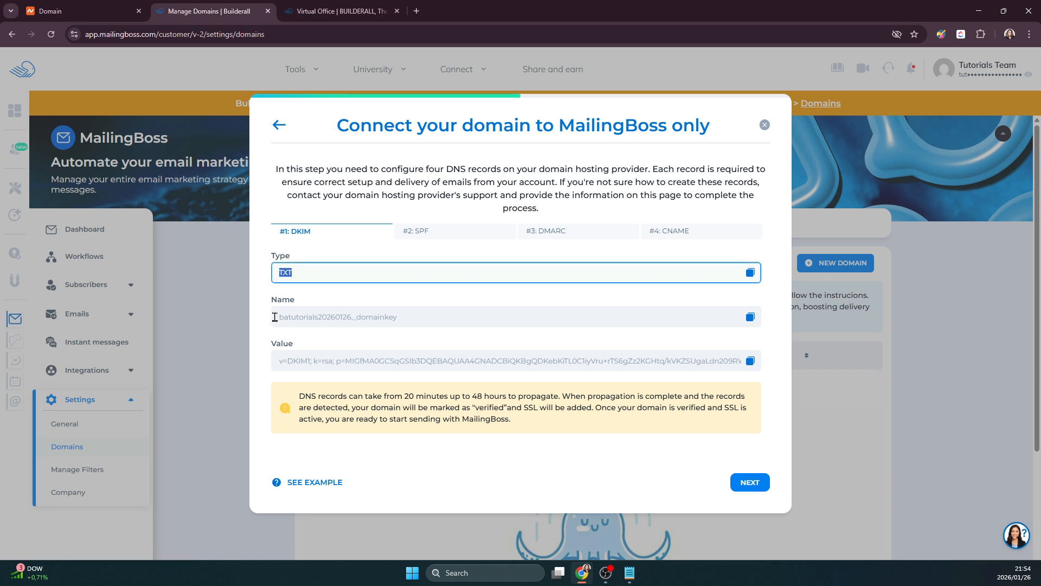
click(750, 319)
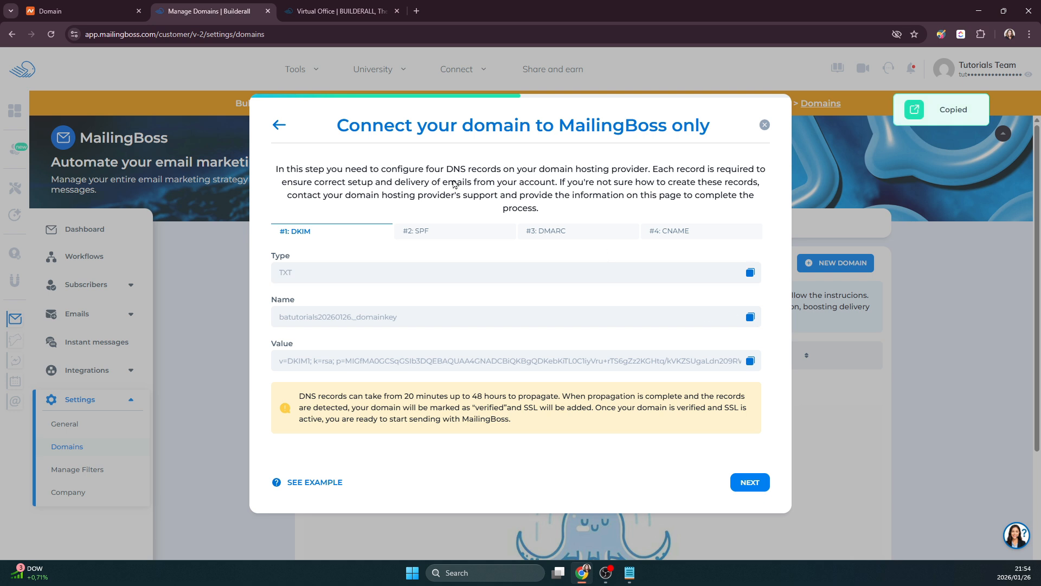
click(86, 12)
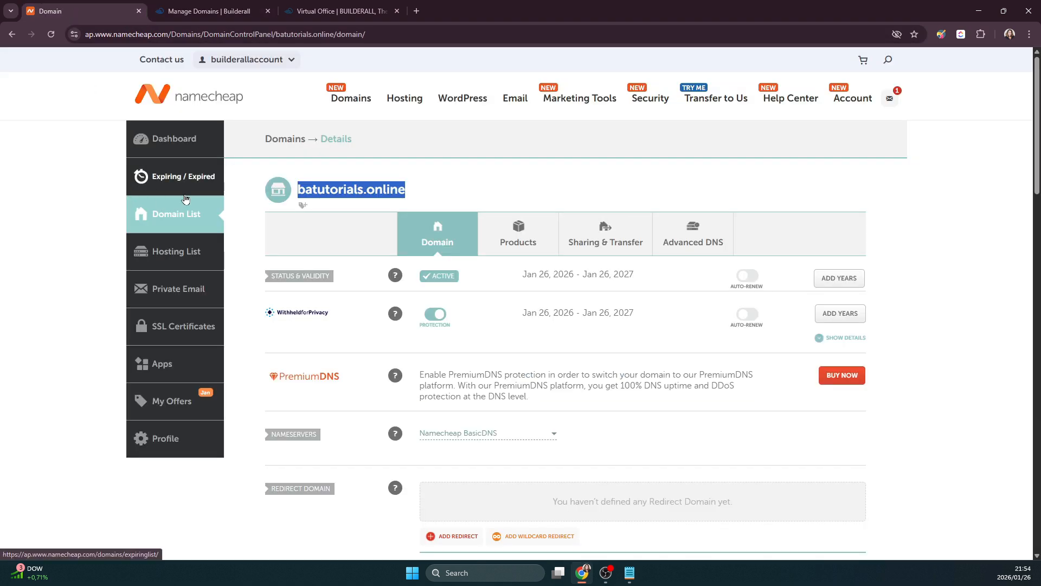
- Add a TXT record in Advanced DNS with host batutorials20260126._domainkey
click(705, 243)
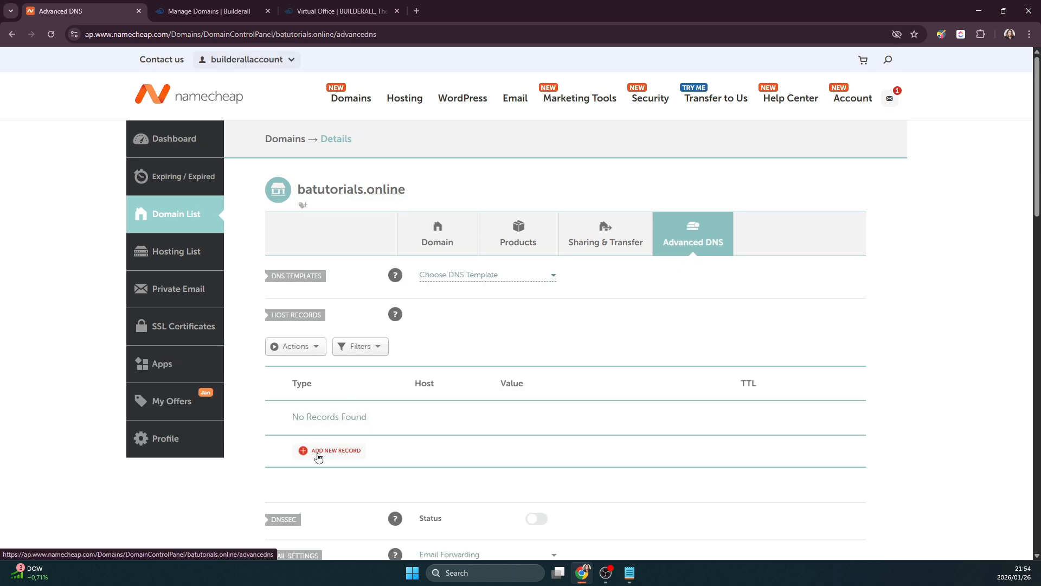
click(317, 453)
scroll(342, 255, down, 3)
click(334, 263)
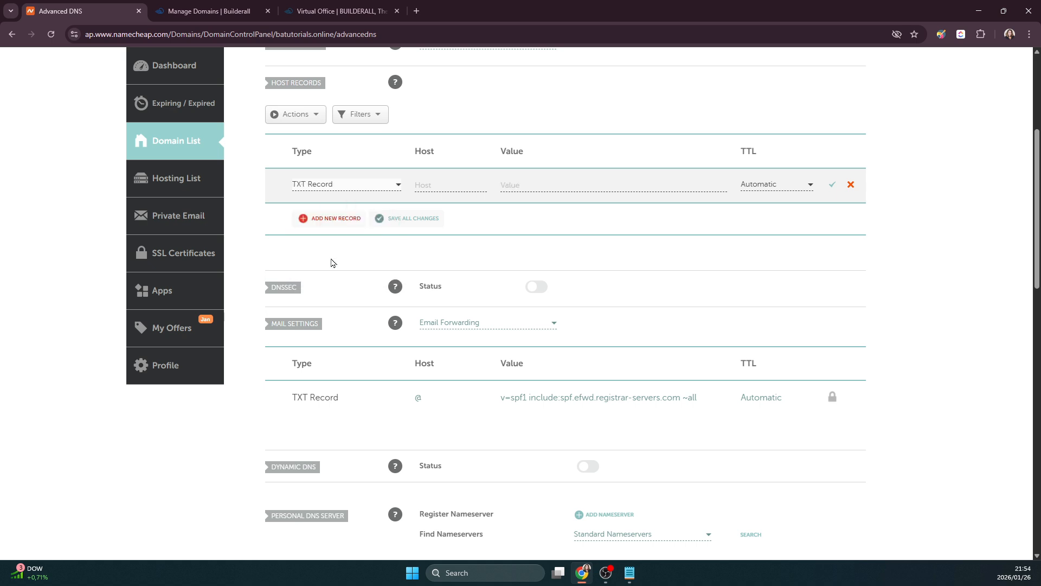
click(434, 185)
right_click(435, 185)
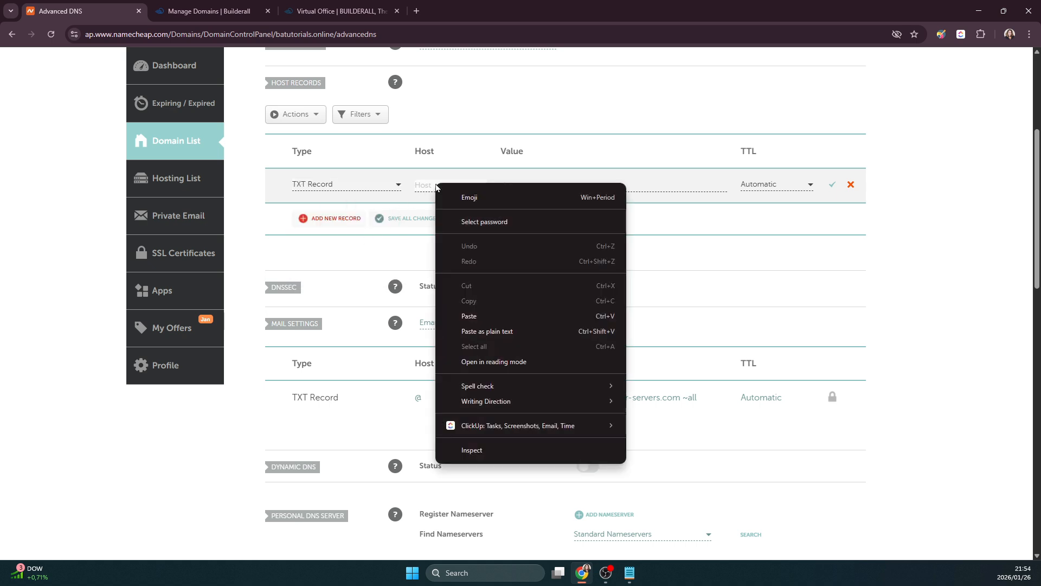
click(467, 316)
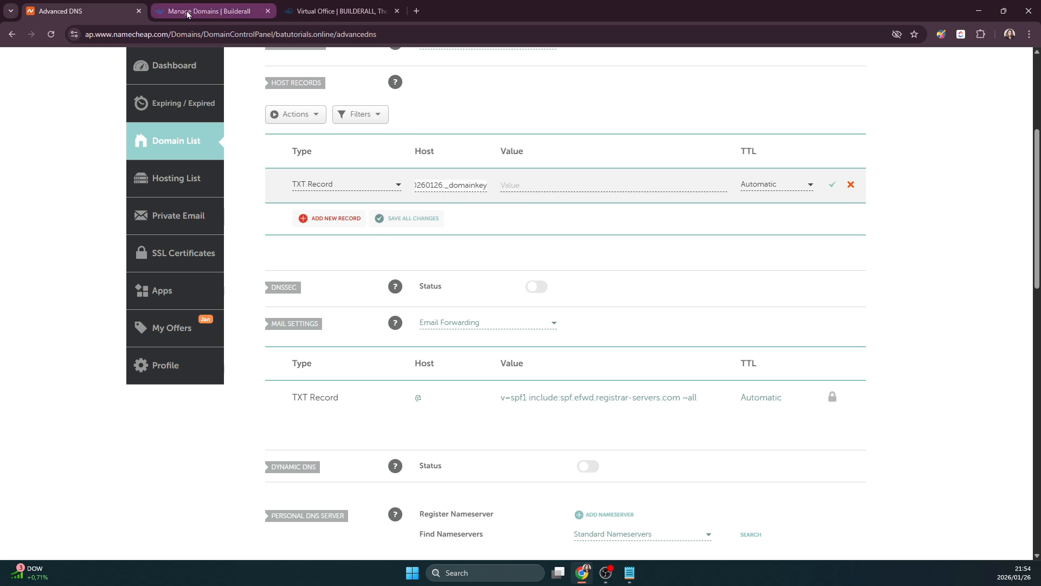
- Fill the TXT record's value with the v=DKIM1 key from MailingBoss and save it
click(210, 13)
click(750, 361)
click(74, 7)
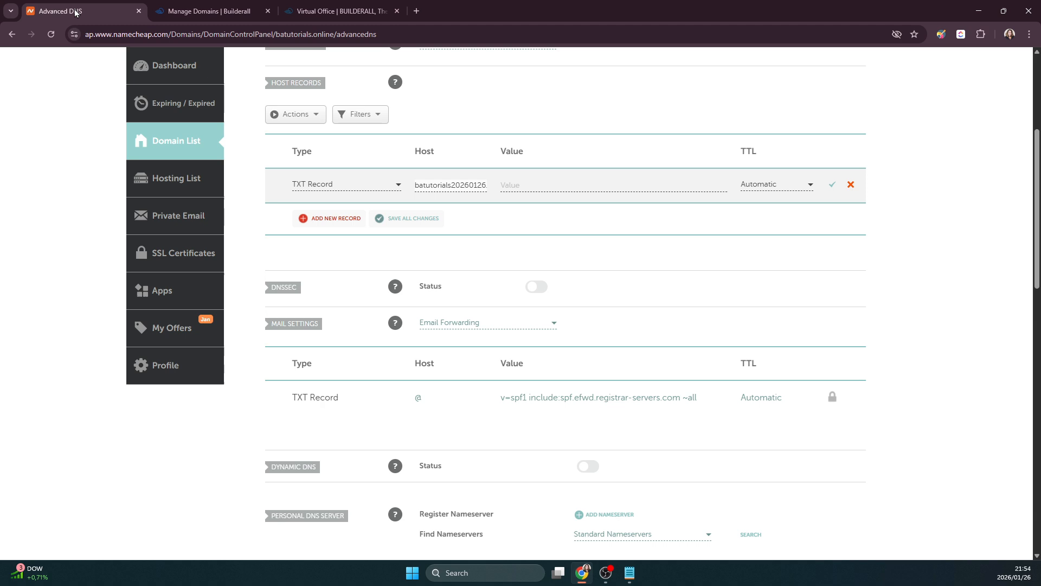
click(520, 185)
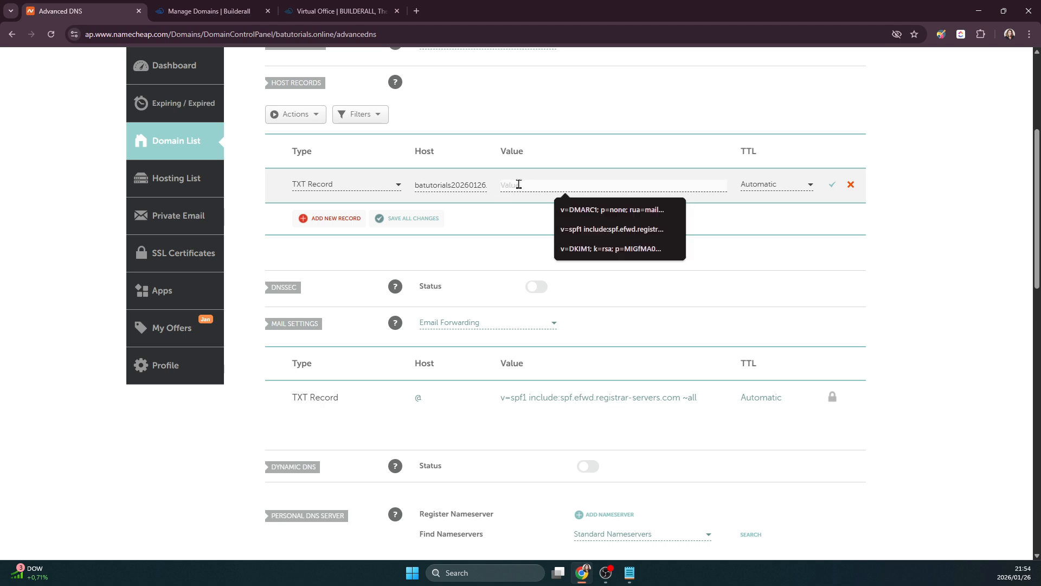
key(ctrl+v)
click(832, 185)
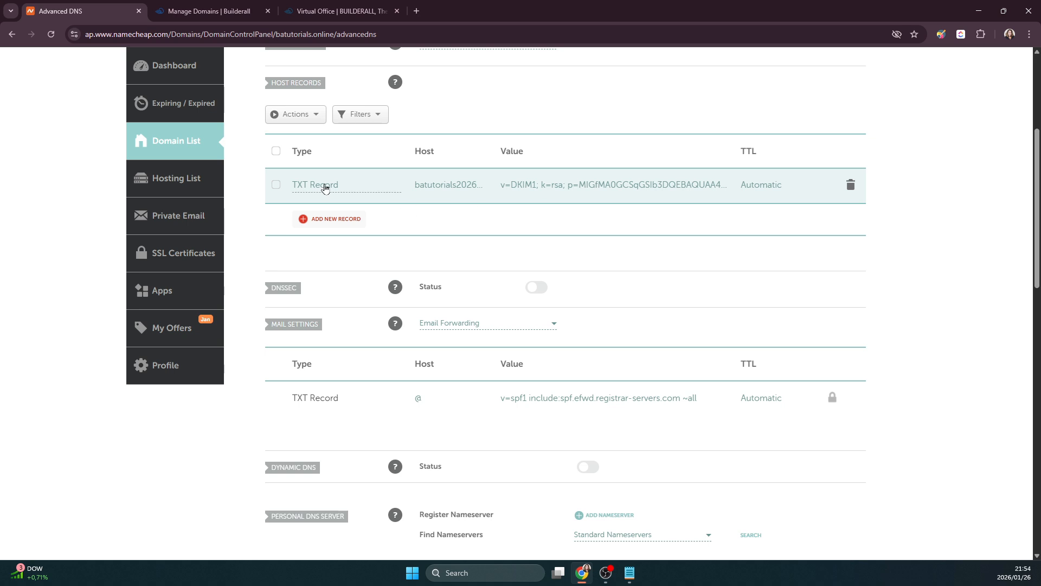
- Copy the SPF record detail from MailingBoss's #2: SPF section
click(213, 15)
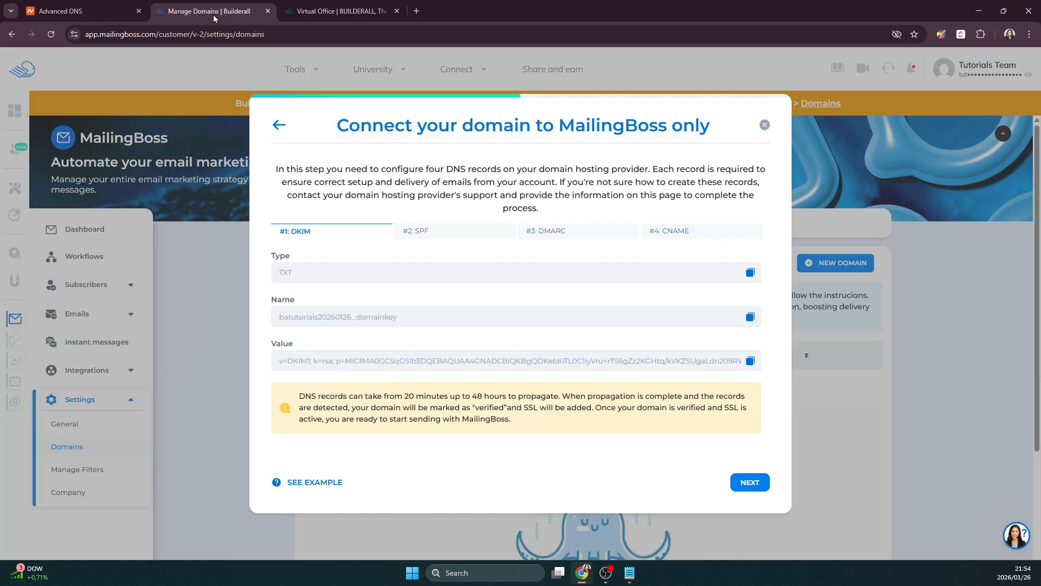
click(421, 233)
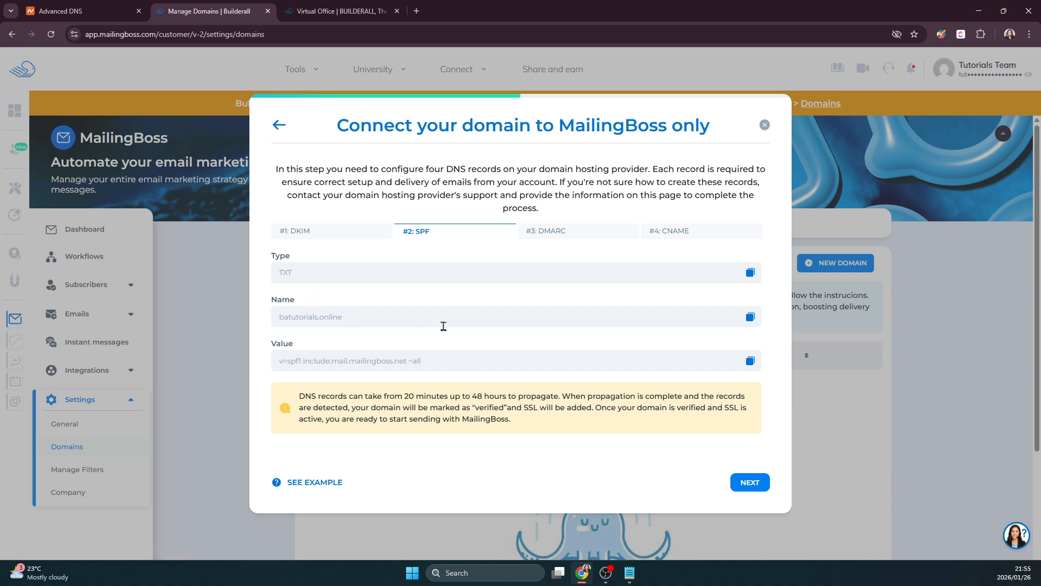
click(750, 318)
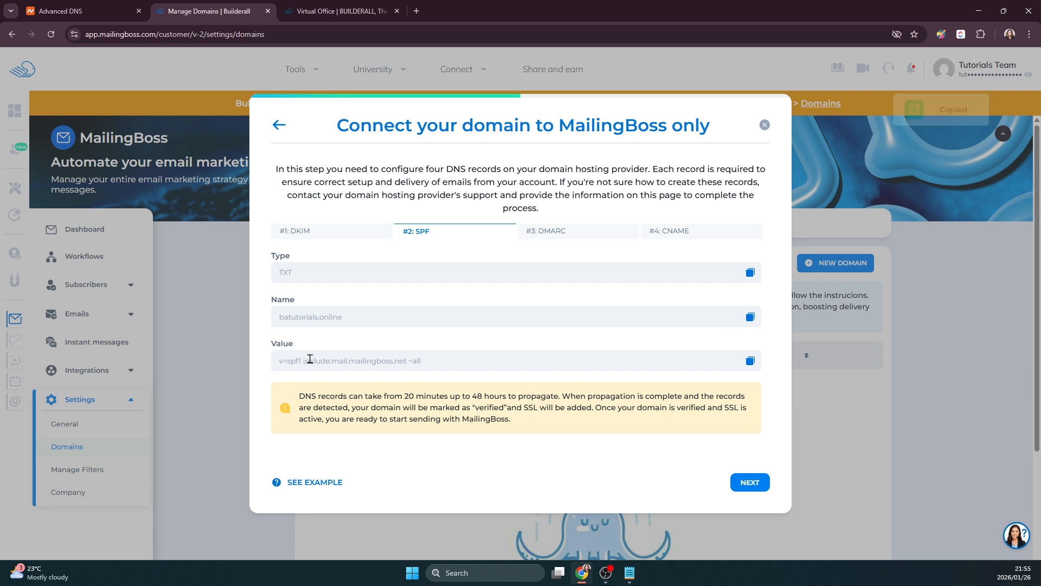
click(96, 15)
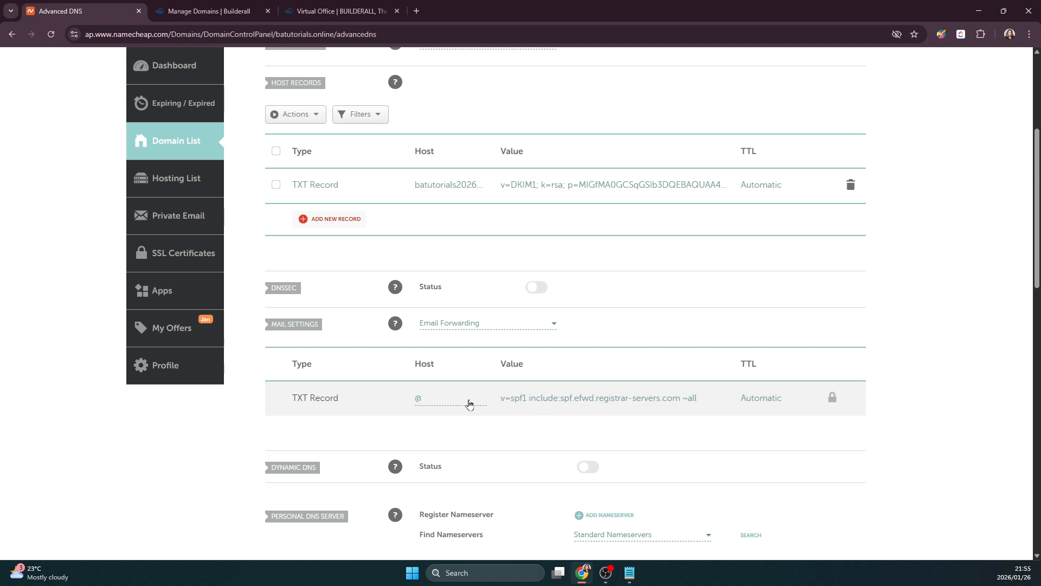
- Insert batutorials.online before ~all in the existing v=spf1 mail TXT record and save
click(518, 399)
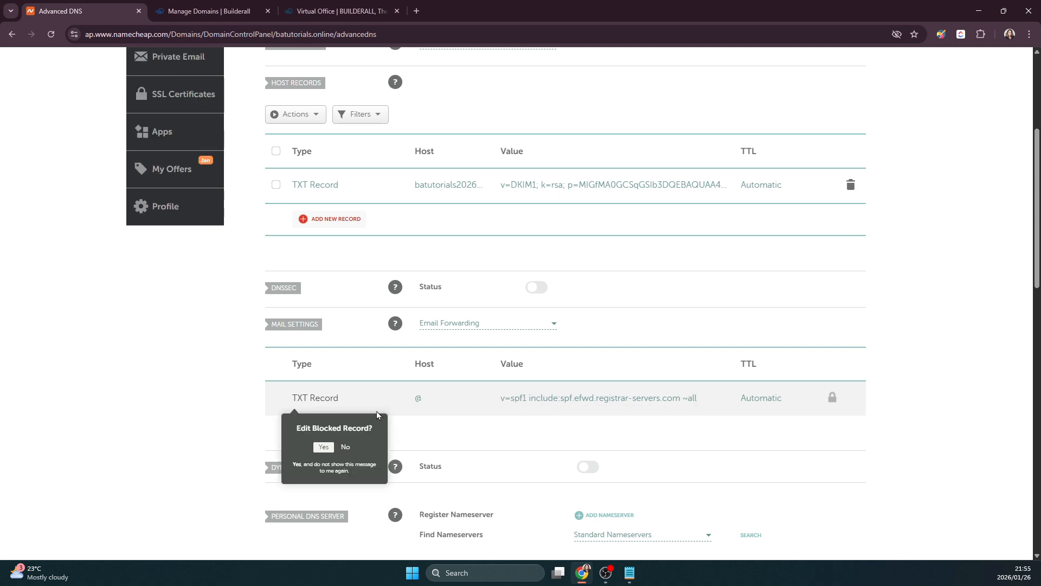
click(324, 448)
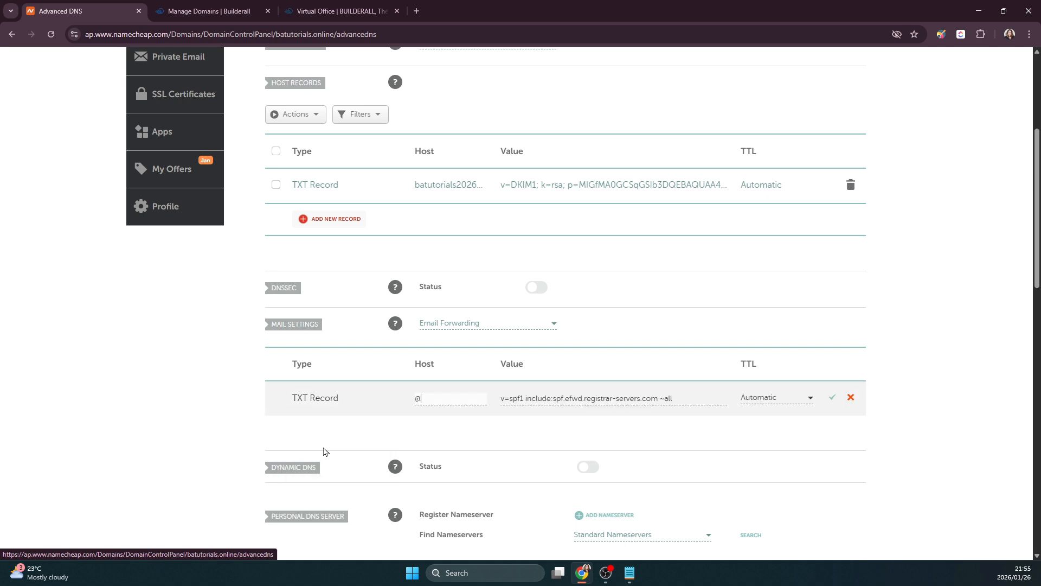
click(660, 400)
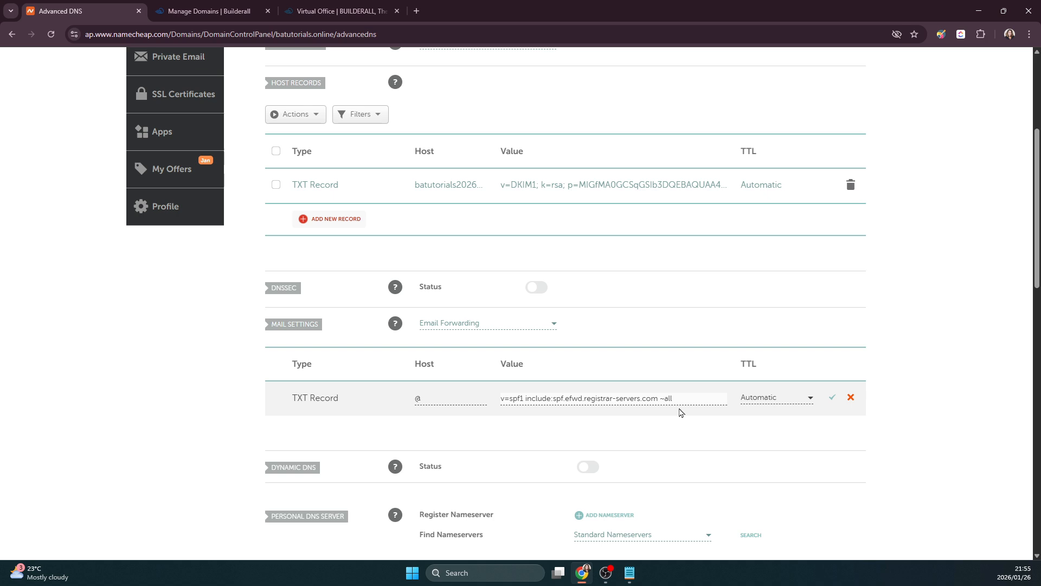
key(ctrl+v)
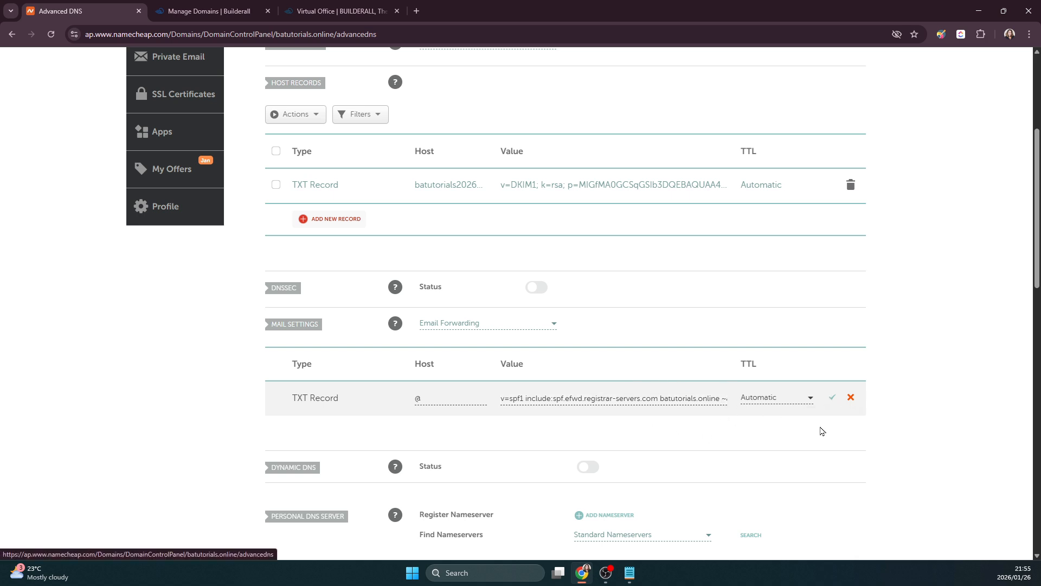
click(832, 397)
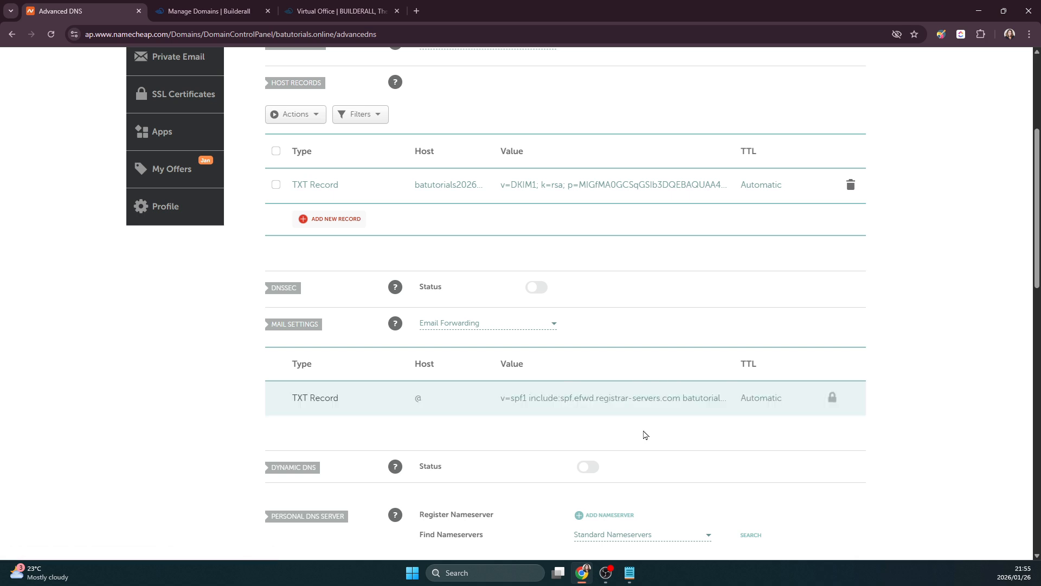
- Copy the DMARC record name _dmarc from MailingBoss
click(220, 12)
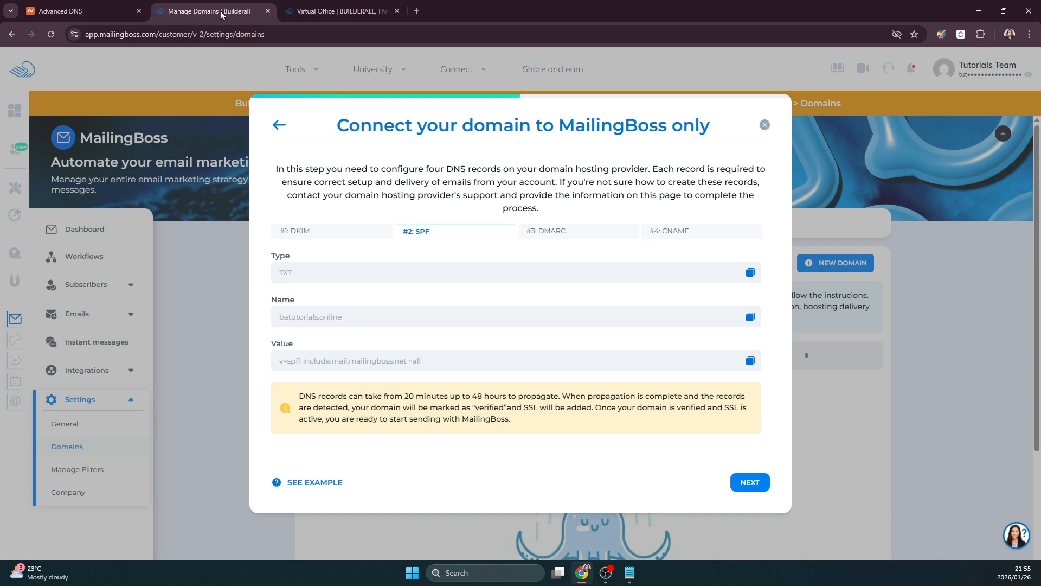
click(555, 233)
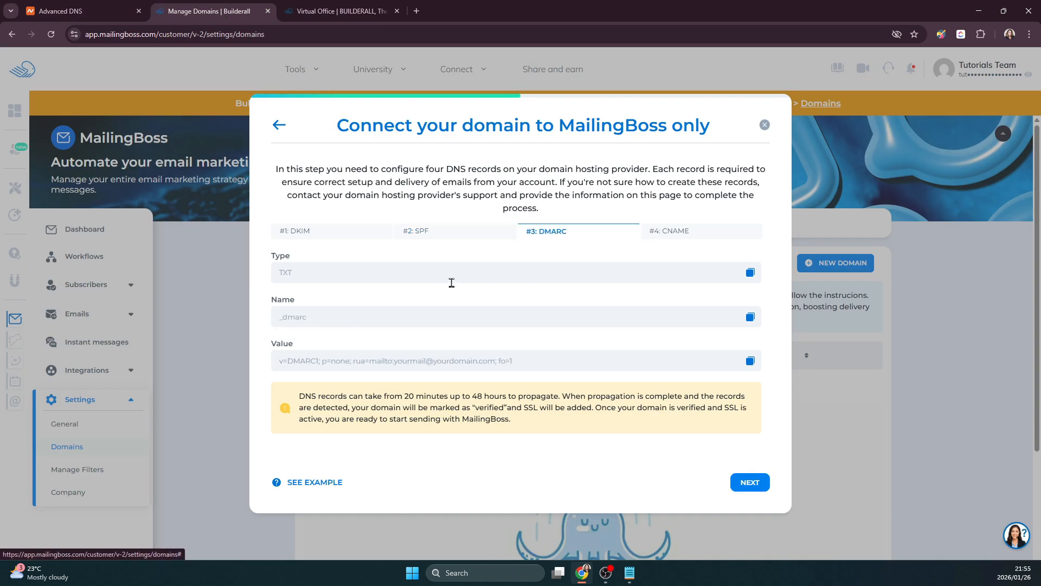
click(751, 321)
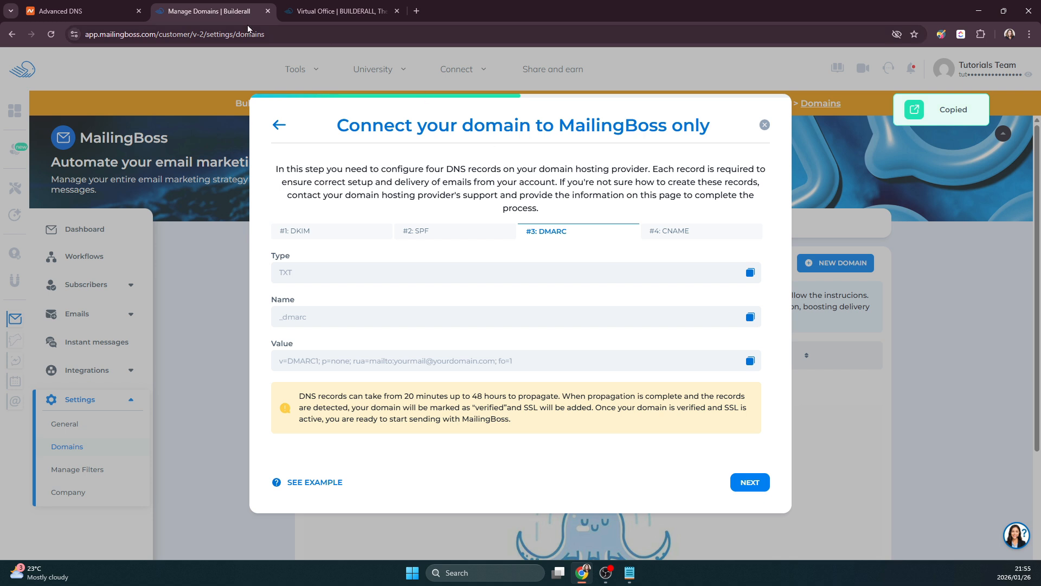
click(85, 11)
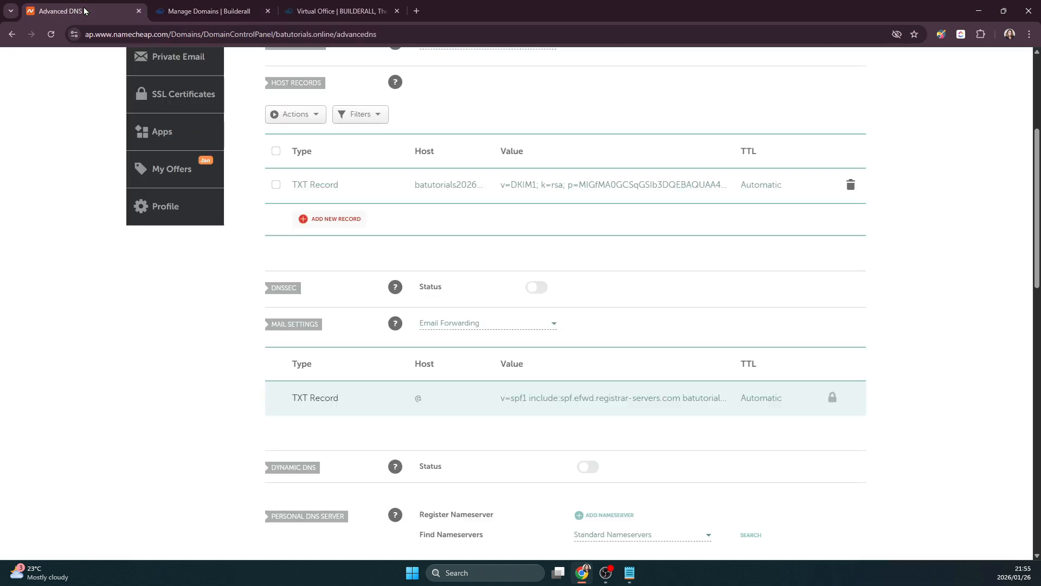
- Add a new TXT host record with host _dmarc
click(336, 219)
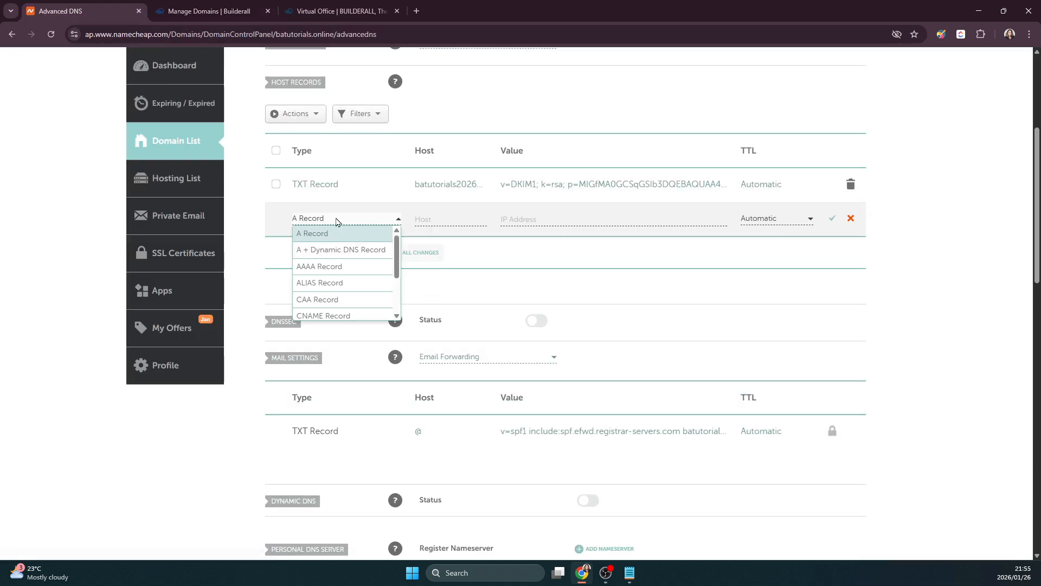
drag(397, 250, 396, 287)
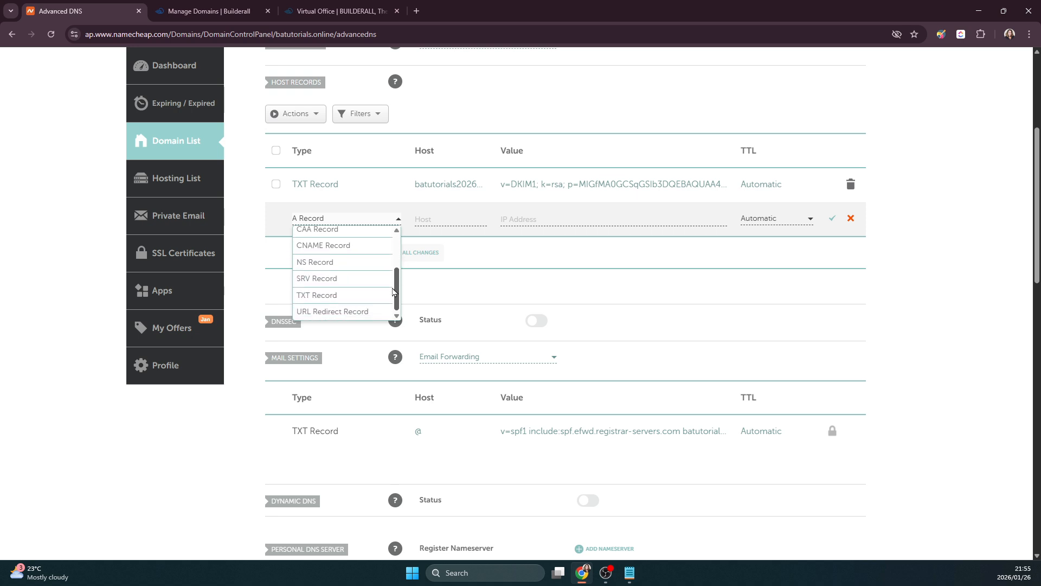
click(337, 296)
click(421, 220)
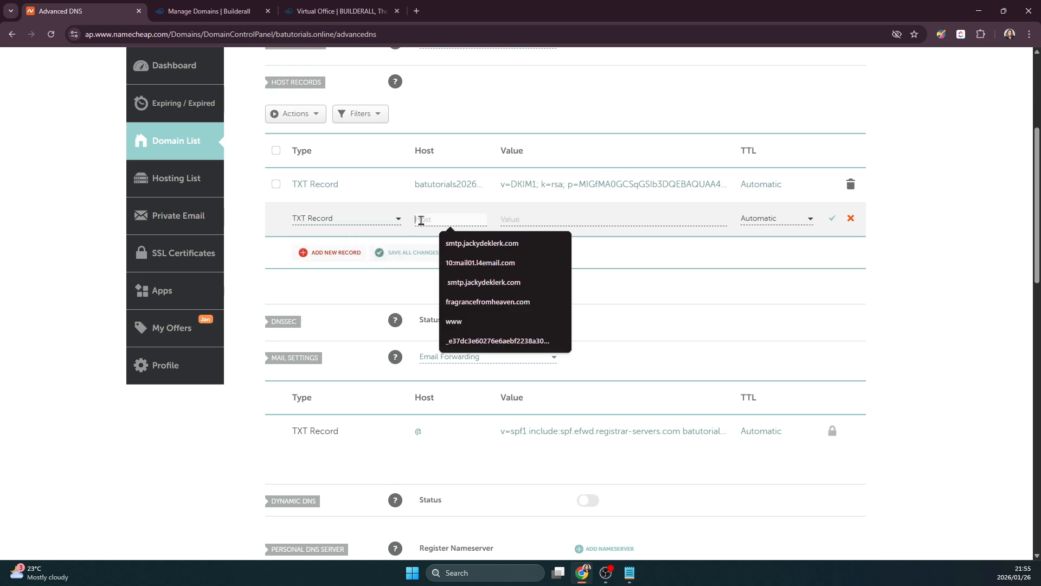
key(ctrl+v)
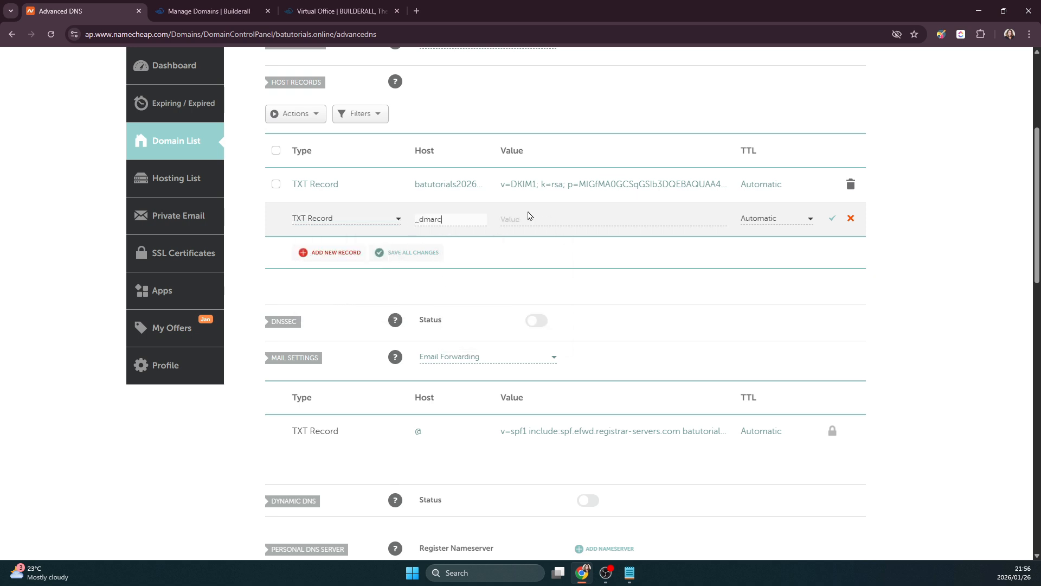
- Paste the DMARC value from MailingBoss into the new record's value
click(209, 11)
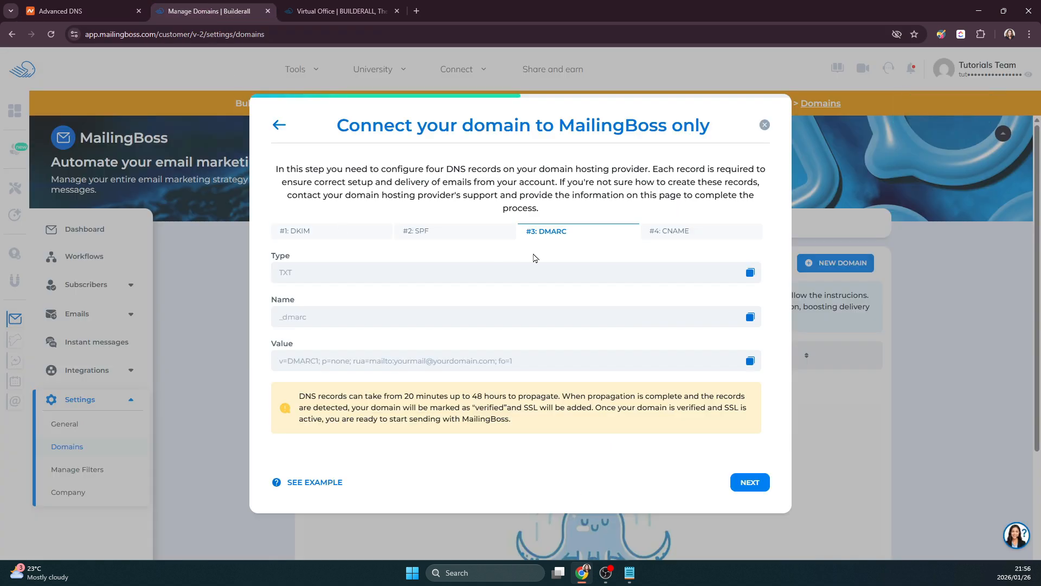
click(750, 361)
click(86, 11)
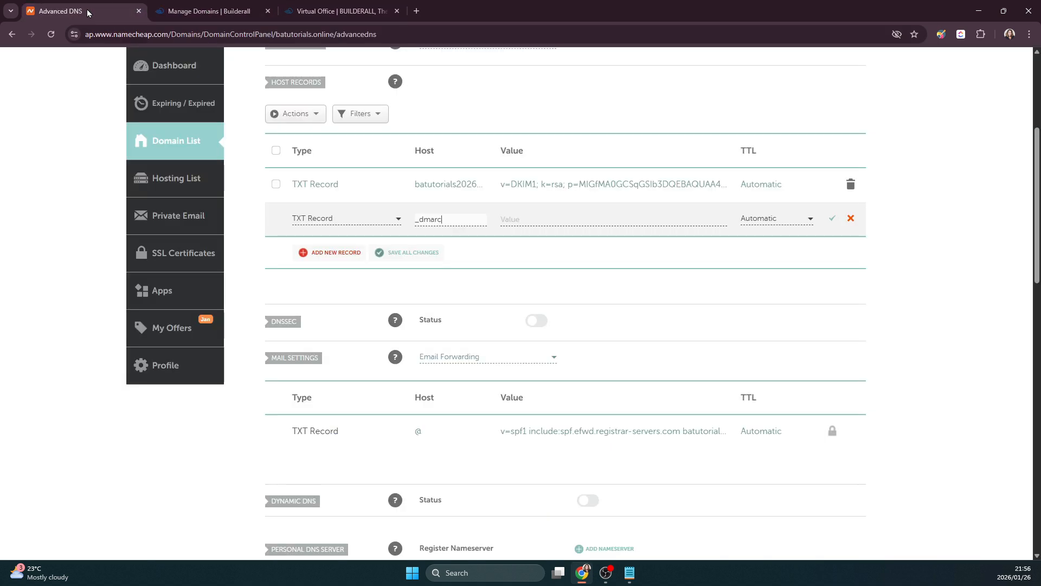
click(525, 219)
key(ctrl+v)
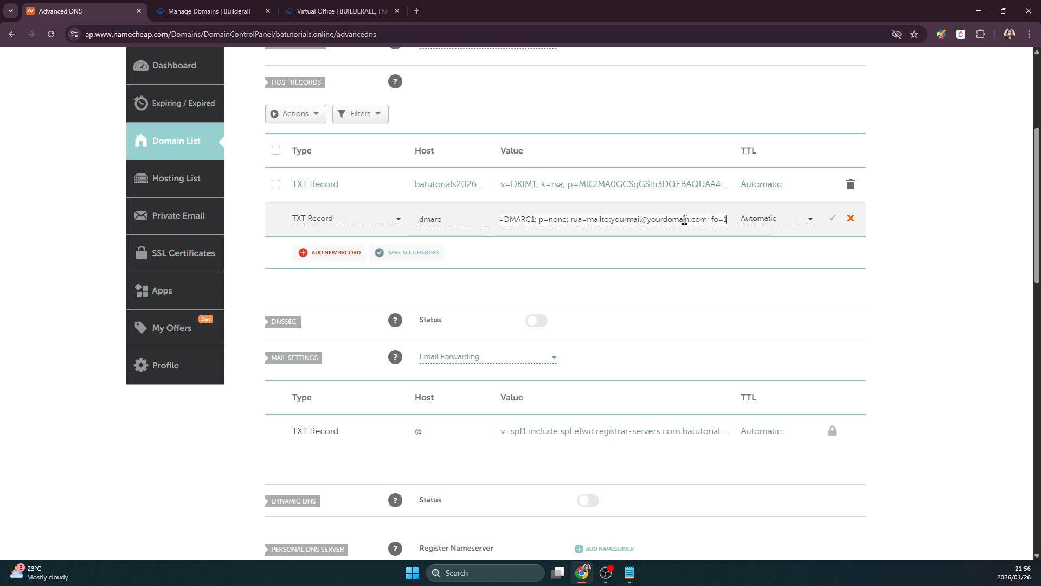
scroll(448, 134, up, 3)
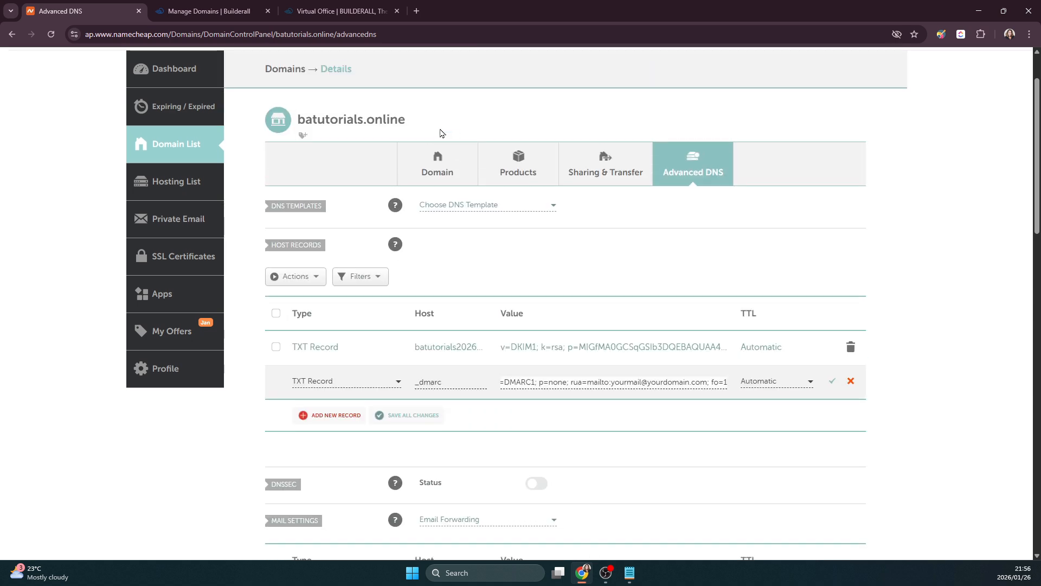
drag(299, 120, 405, 122)
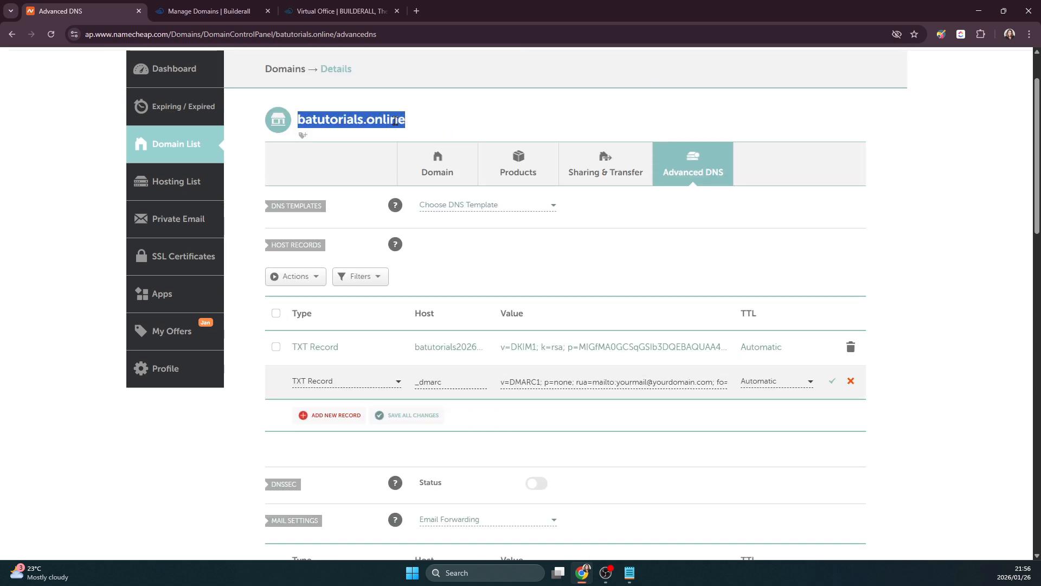
right_click(396, 120)
click(399, 133)
drag(655, 383, 712, 384)
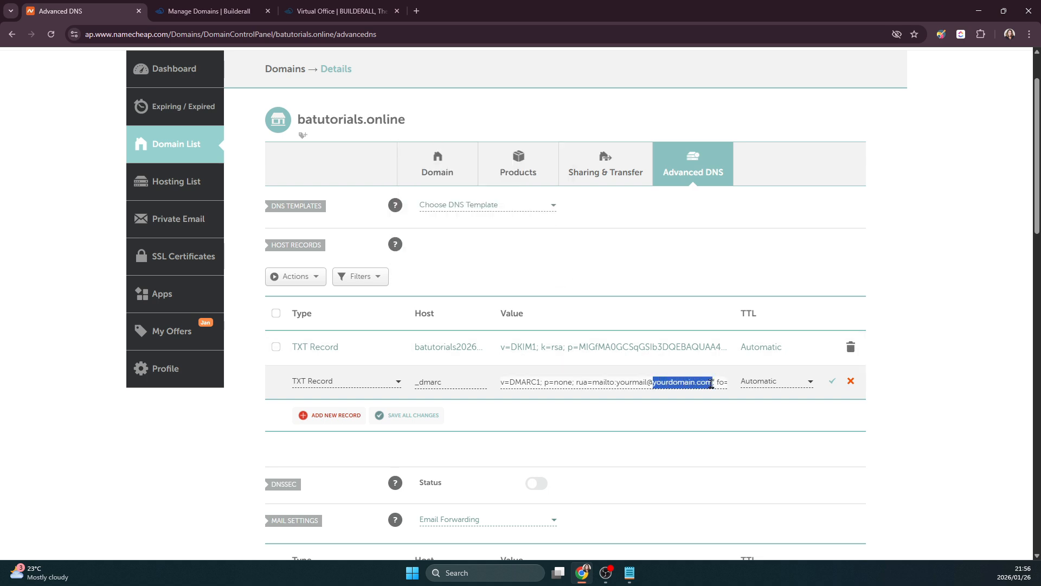
key(ctrl+v)
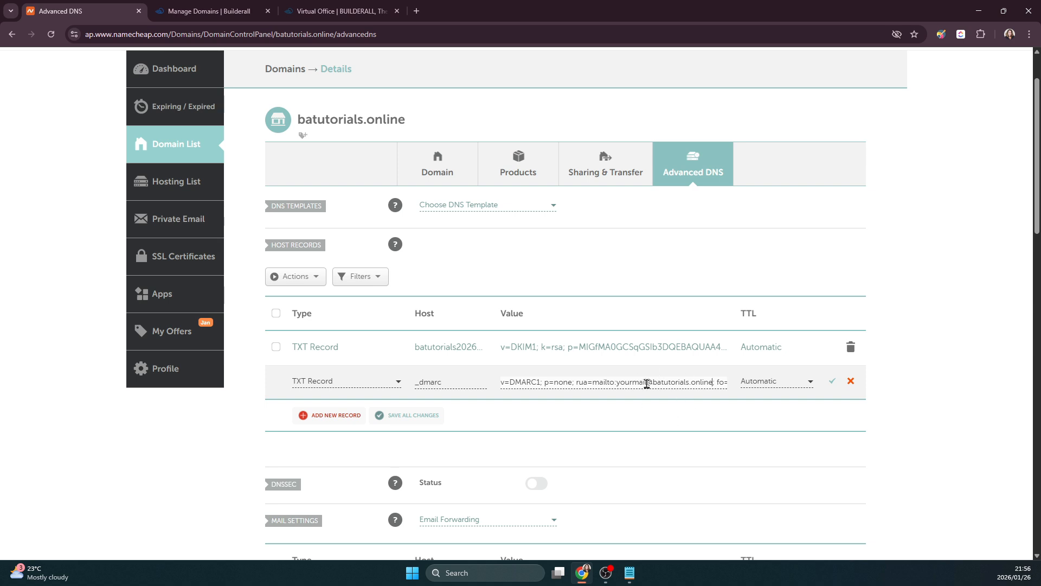
drag(617, 383, 646, 383)
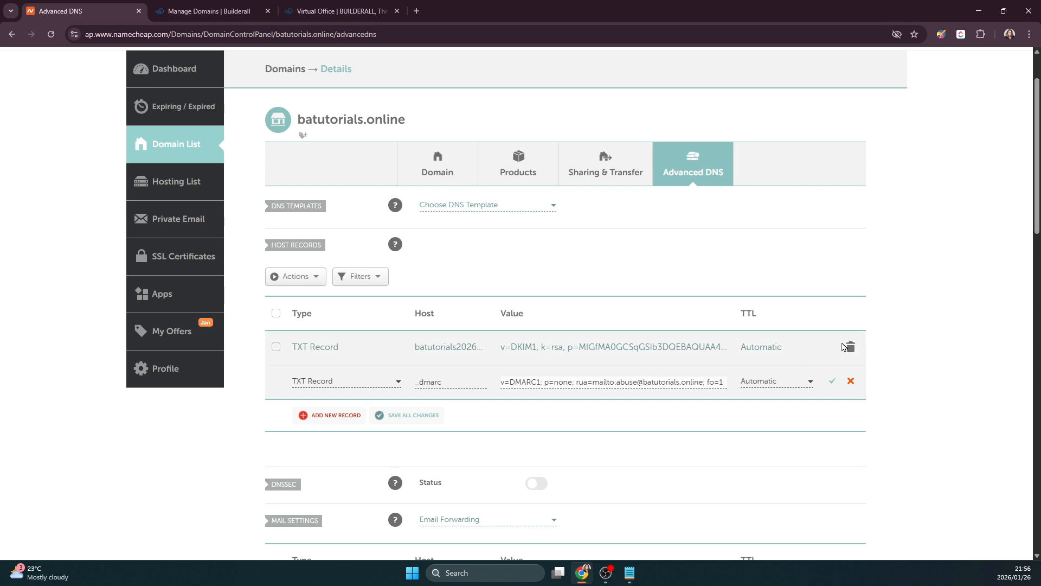
click(833, 382)
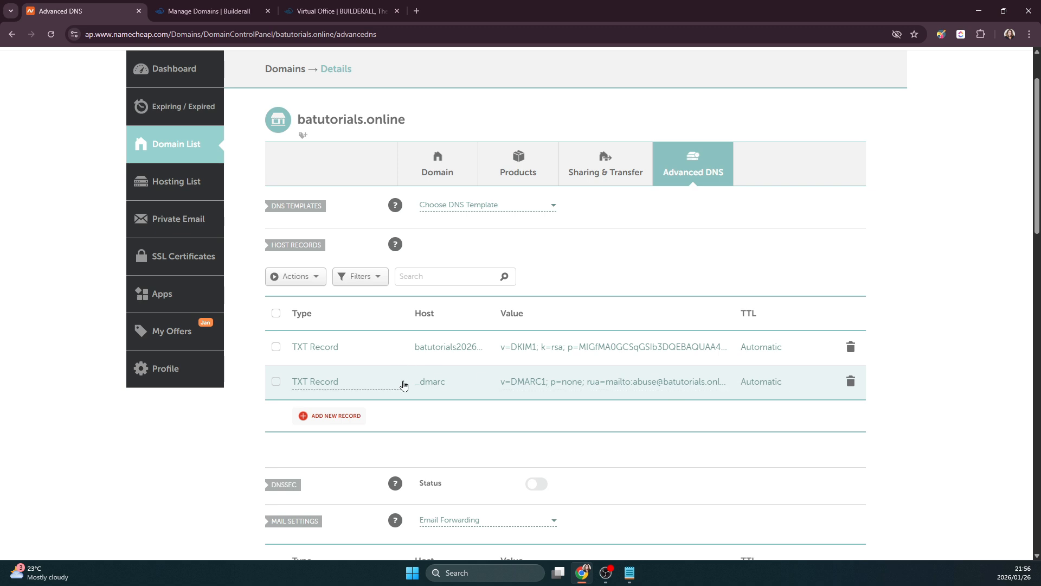
click(199, 16)
- Add a new CNAME record with host mb, as given in MailingBoss's CNAME details
click(666, 233)
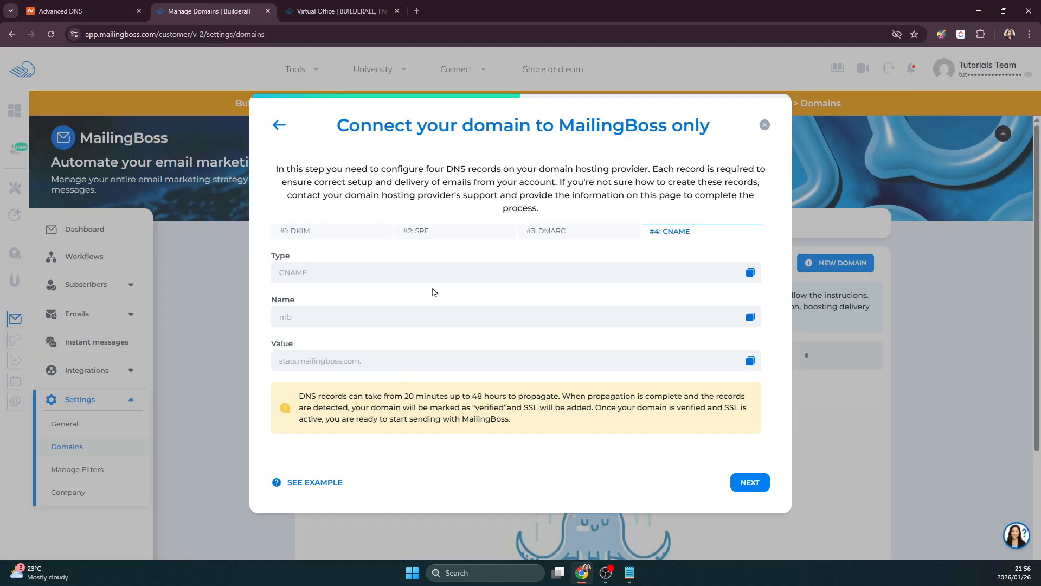
click(751, 317)
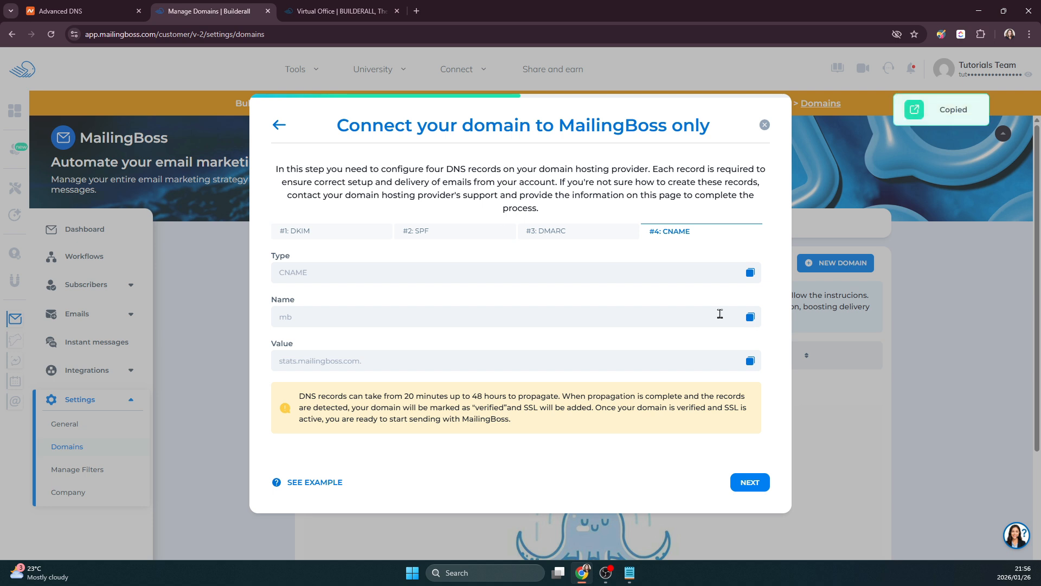
click(125, 11)
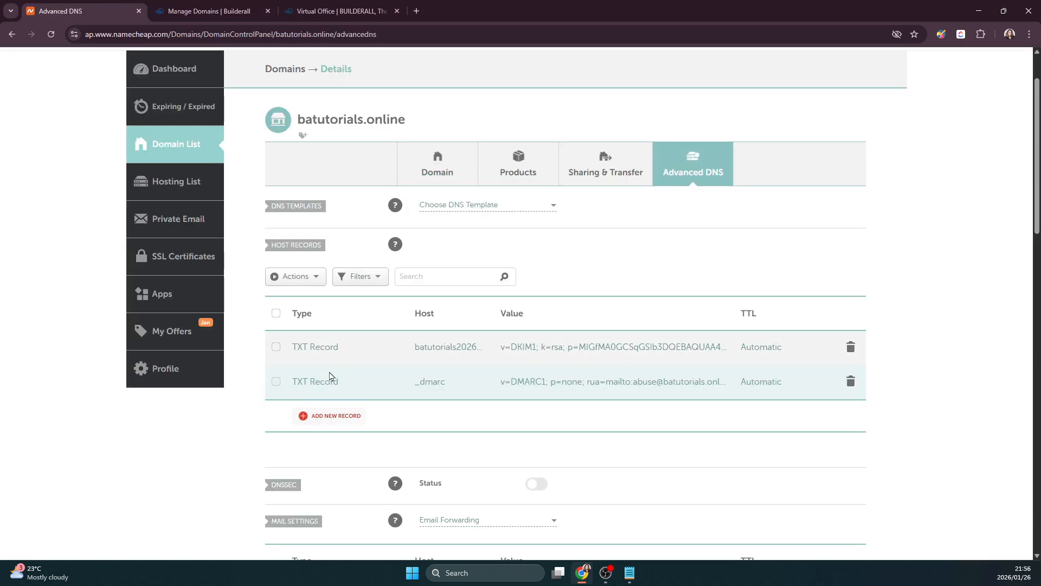
click(326, 417)
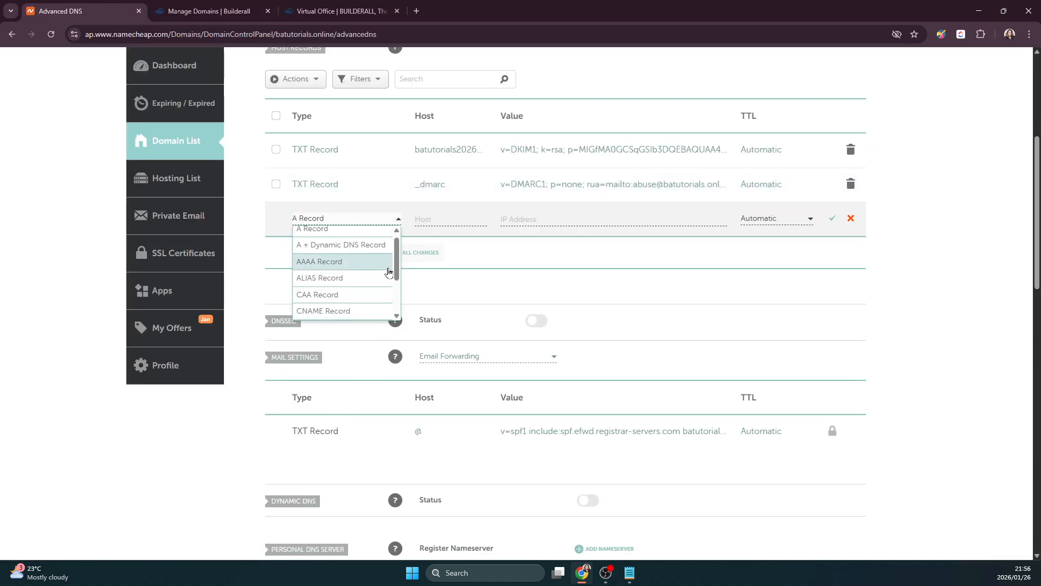
click(356, 311)
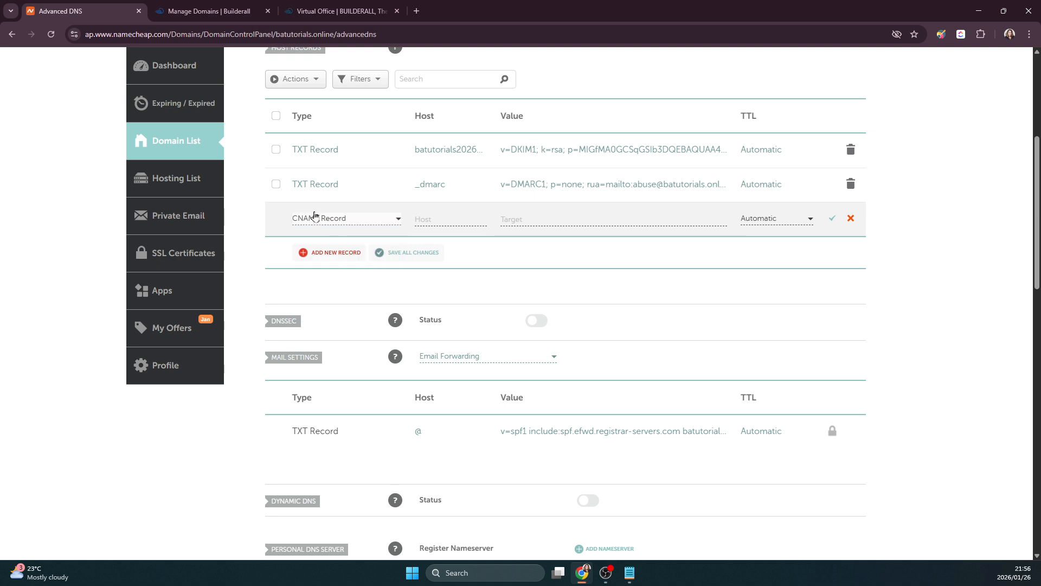
click(429, 218)
text(mb)
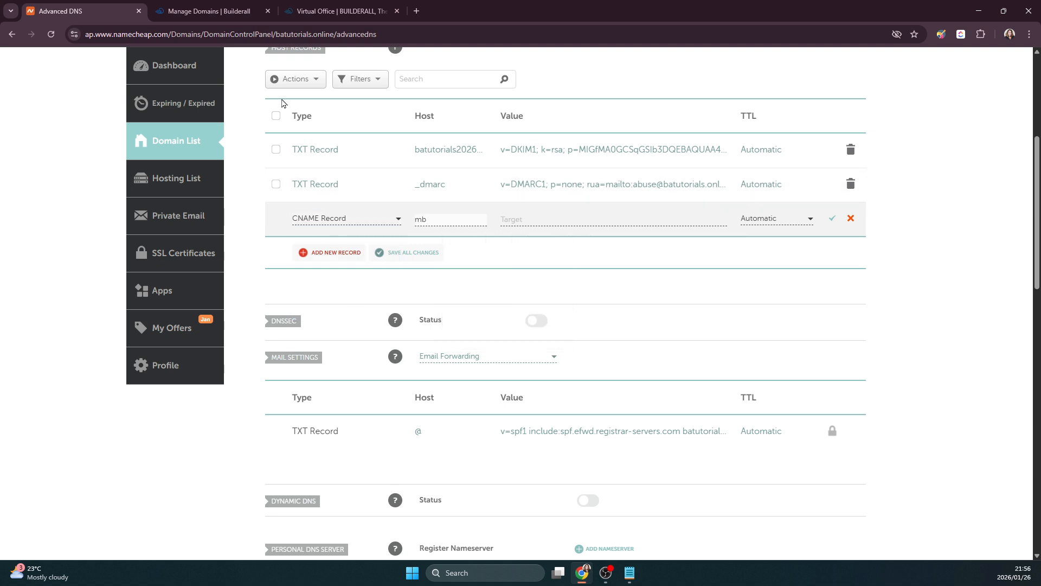
- Set the CNAME target to stats.mailingboss.com and save the record
click(209, 11)
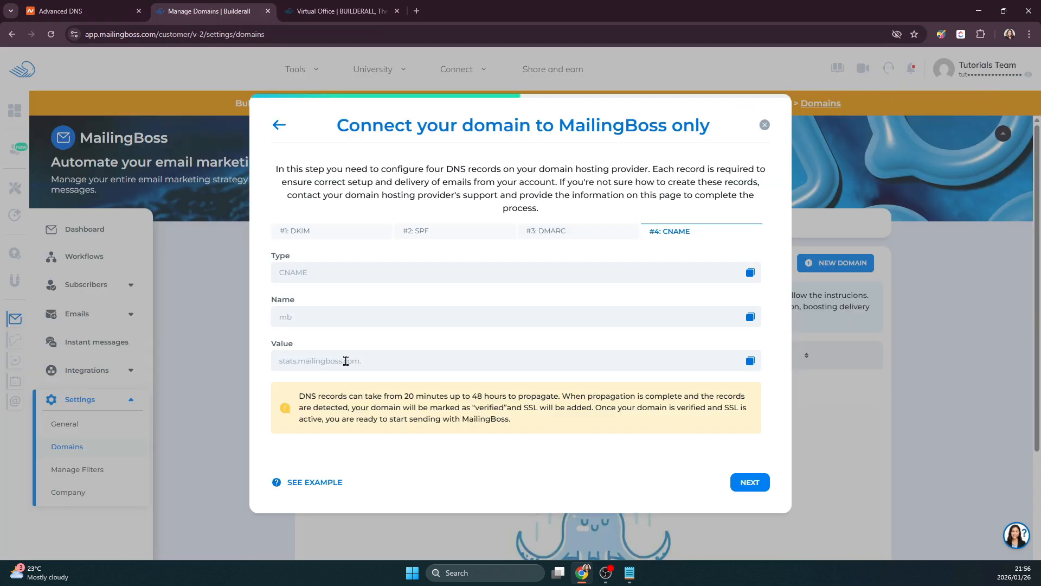
click(750, 360)
click(105, 12)
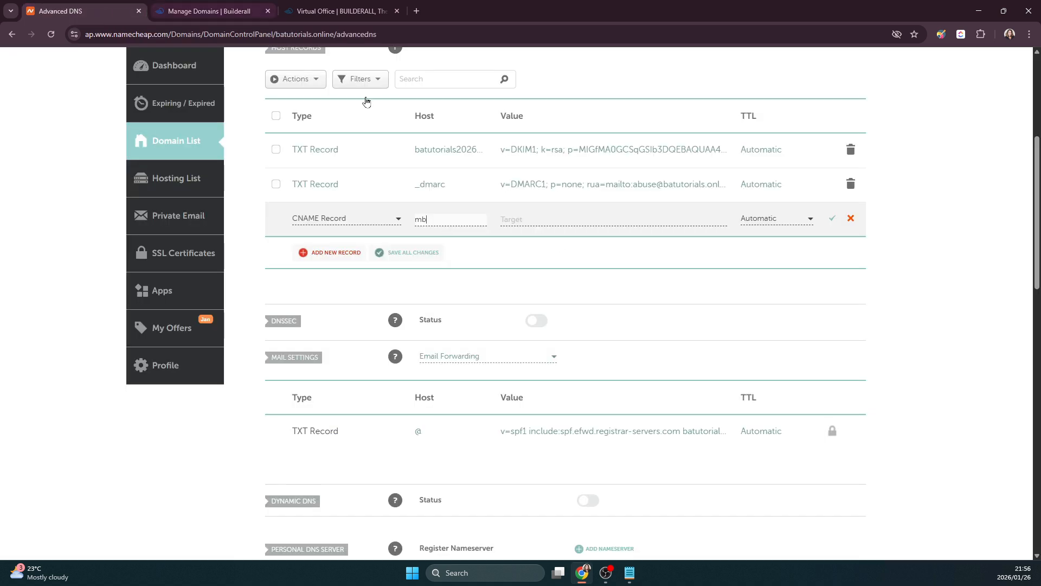
click(535, 218)
key(ctrl+v)
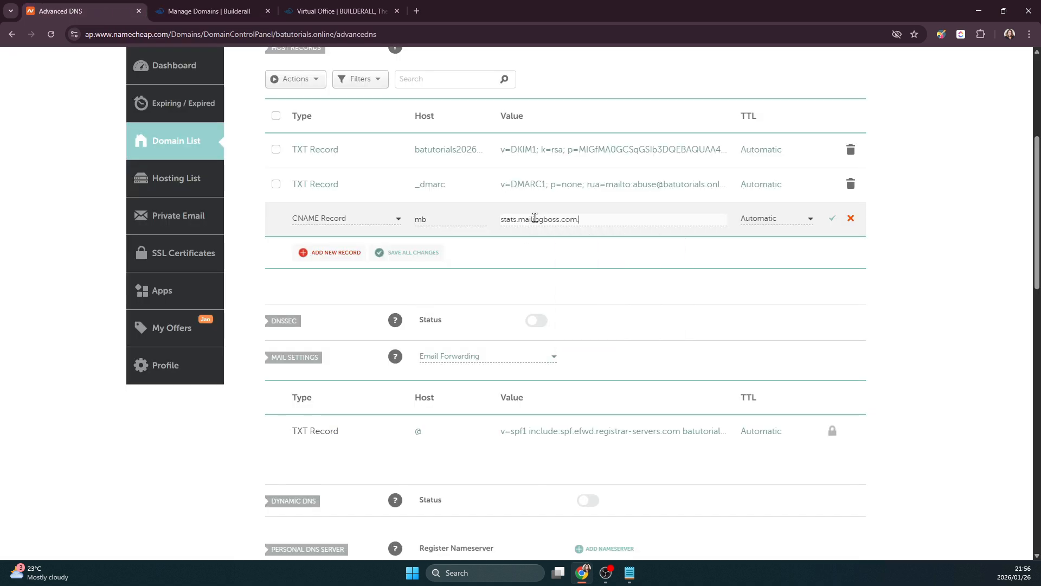
key(Return)
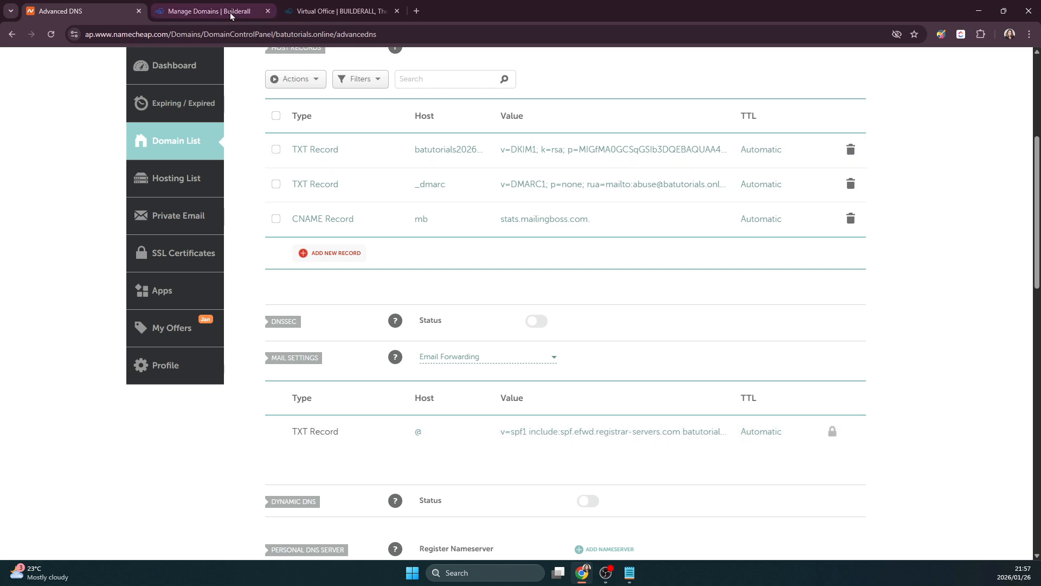
- Close Namecheap and move past the CNAME step and the 'Great! Your domain is configured' confirmation
click(139, 11)
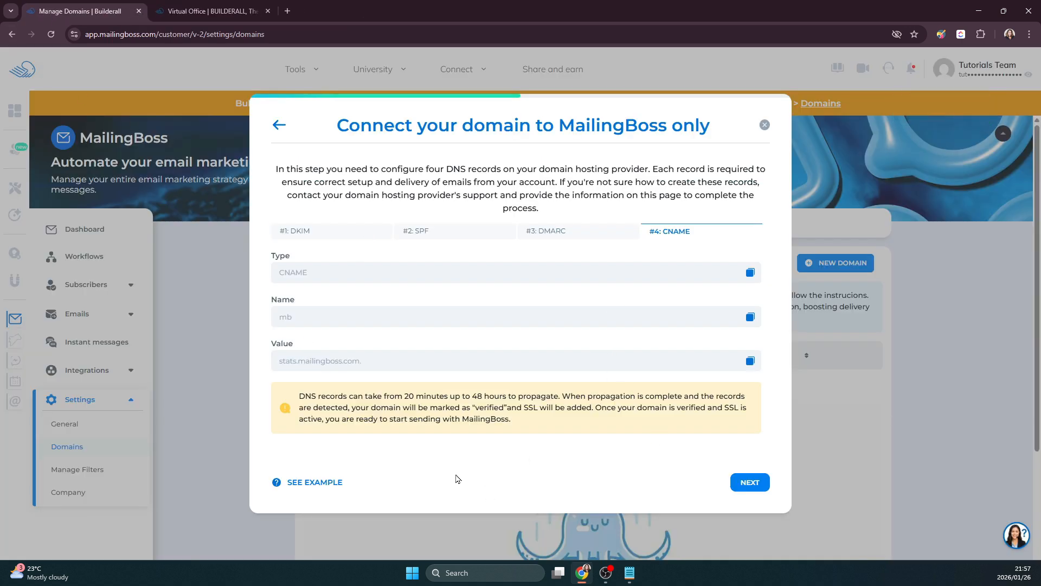
drag(497, 418, 294, 403)
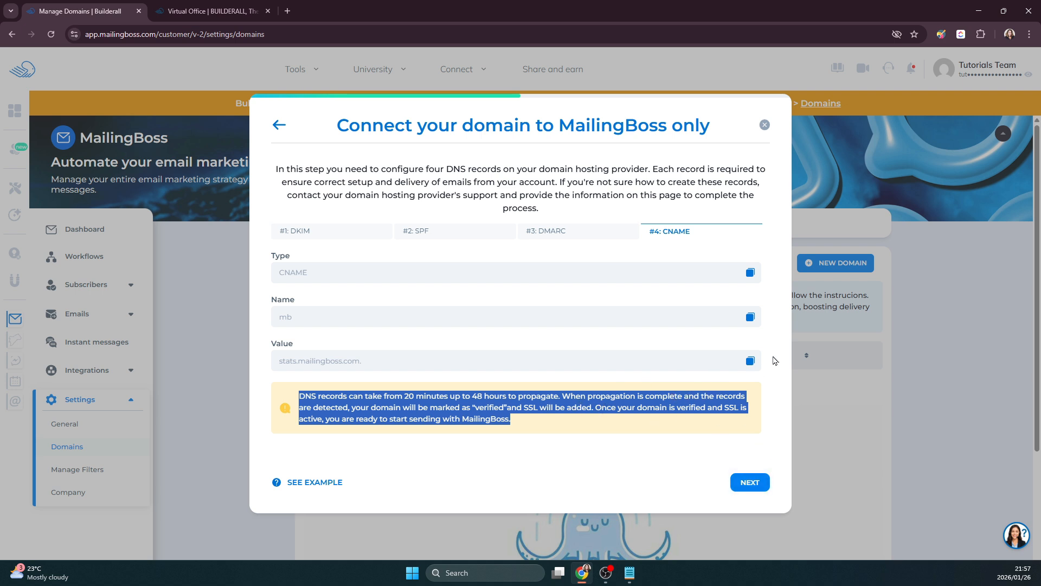
click(744, 479)
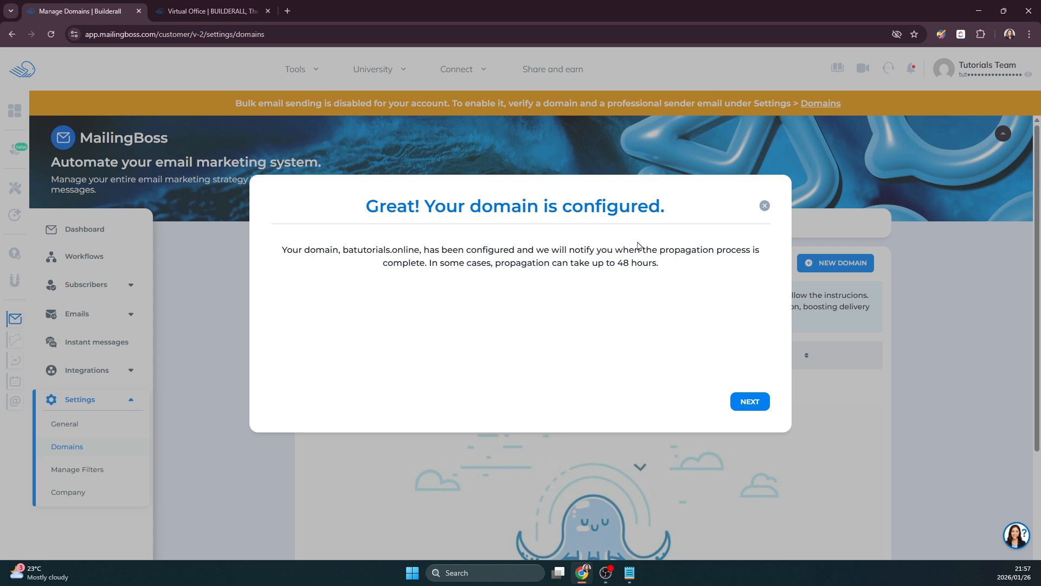
click(749, 402)
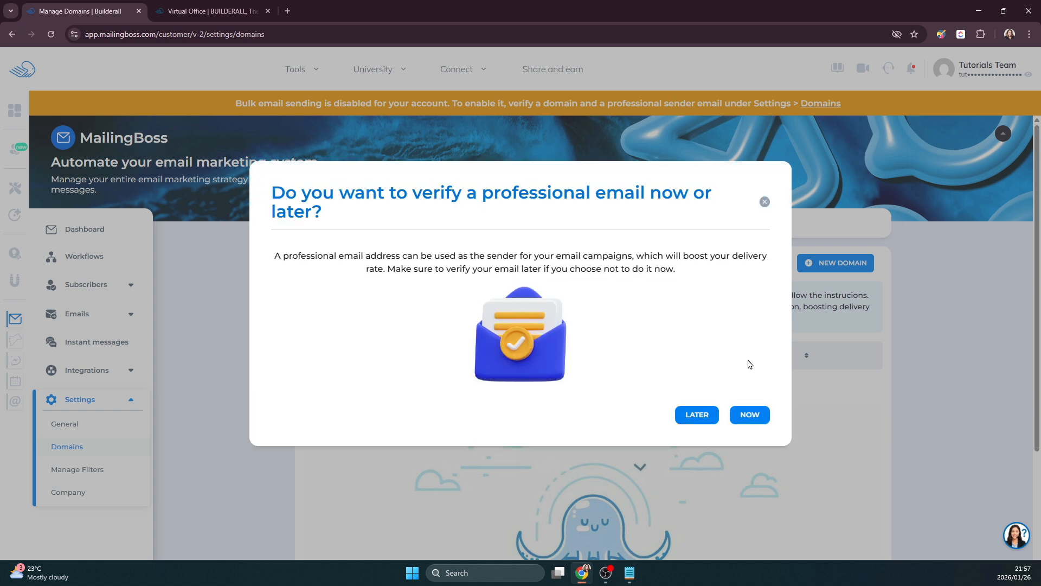
click(751, 416)
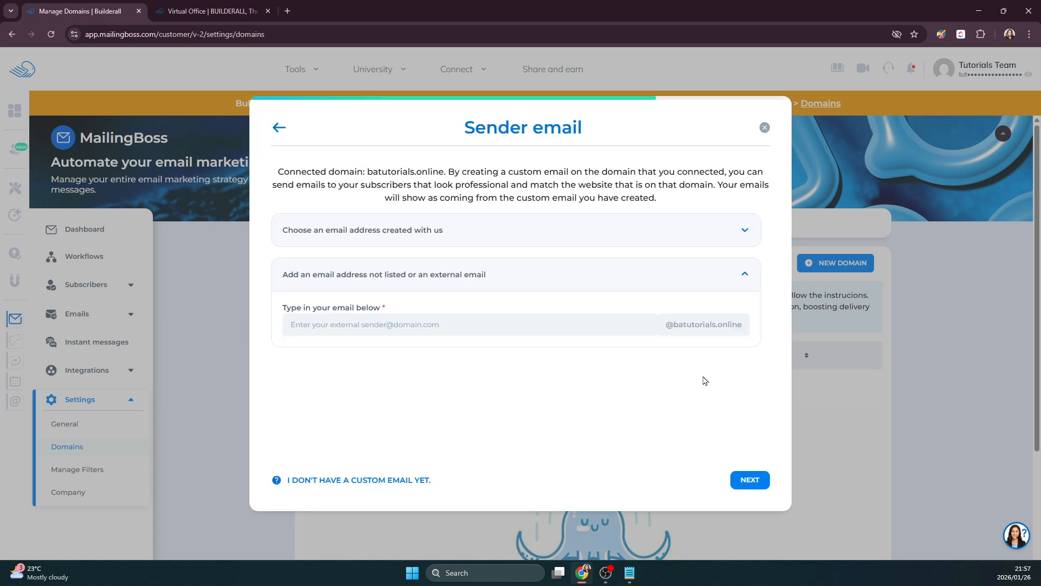
click(529, 324)
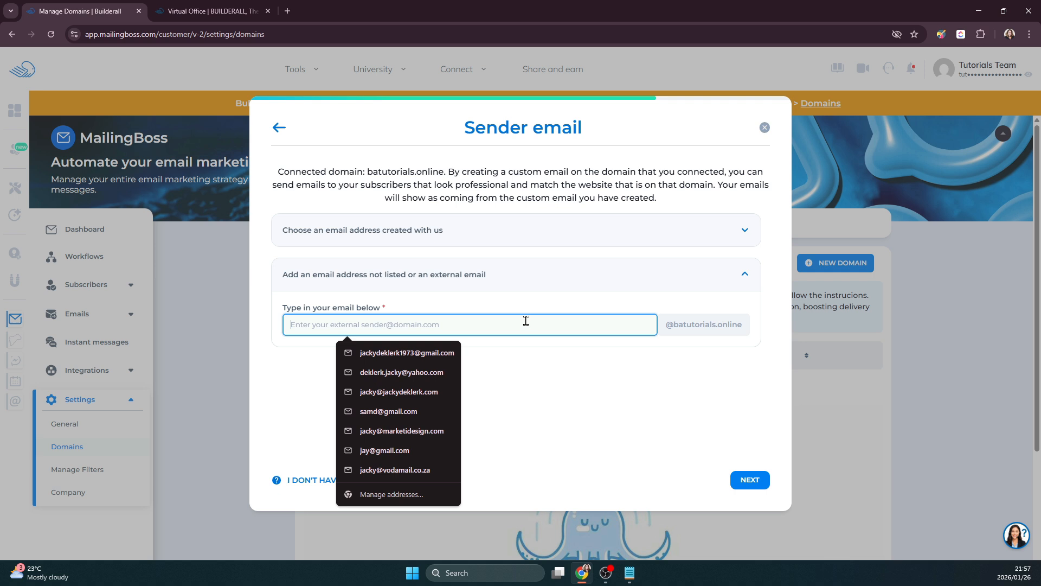
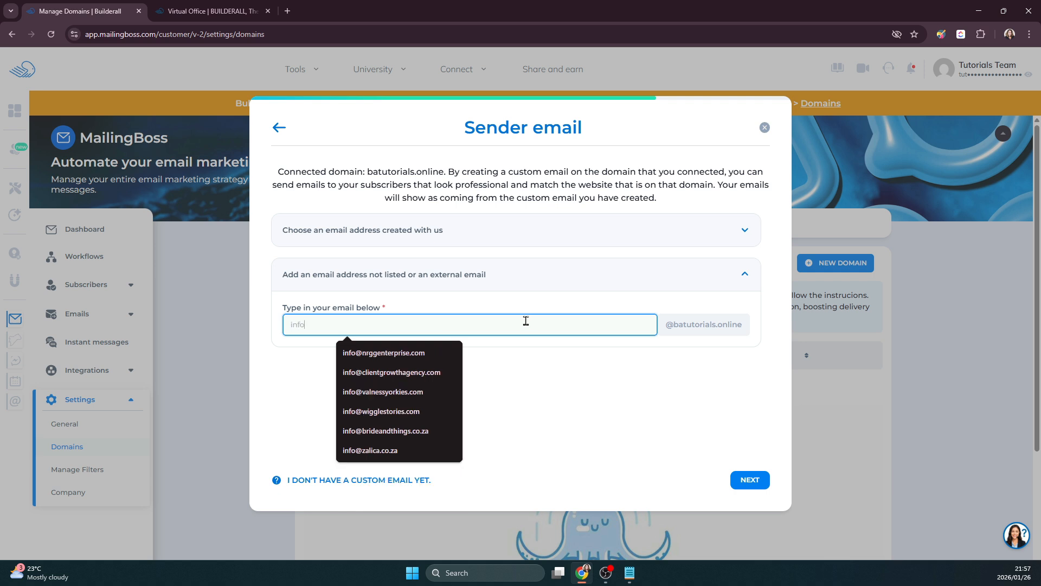
click(565, 386)
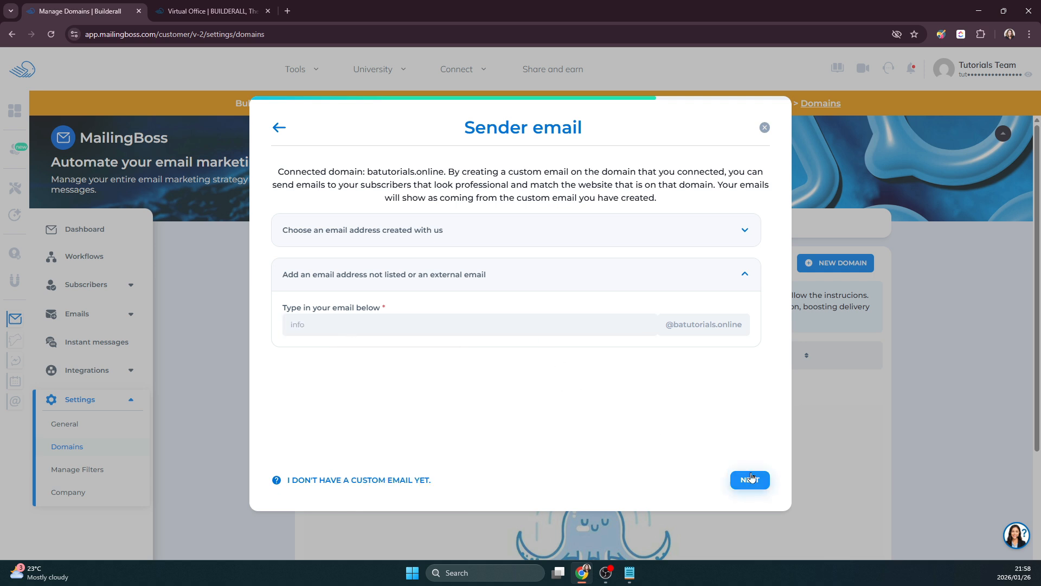
click(751, 479)
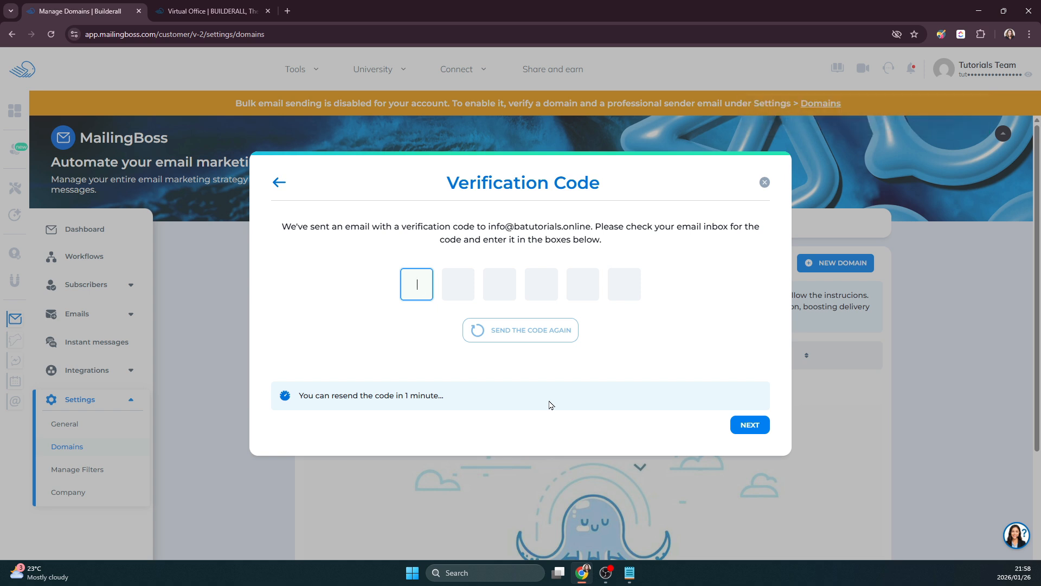
click(315, 70)
key(ctrl+Tab)
click(308, 71)
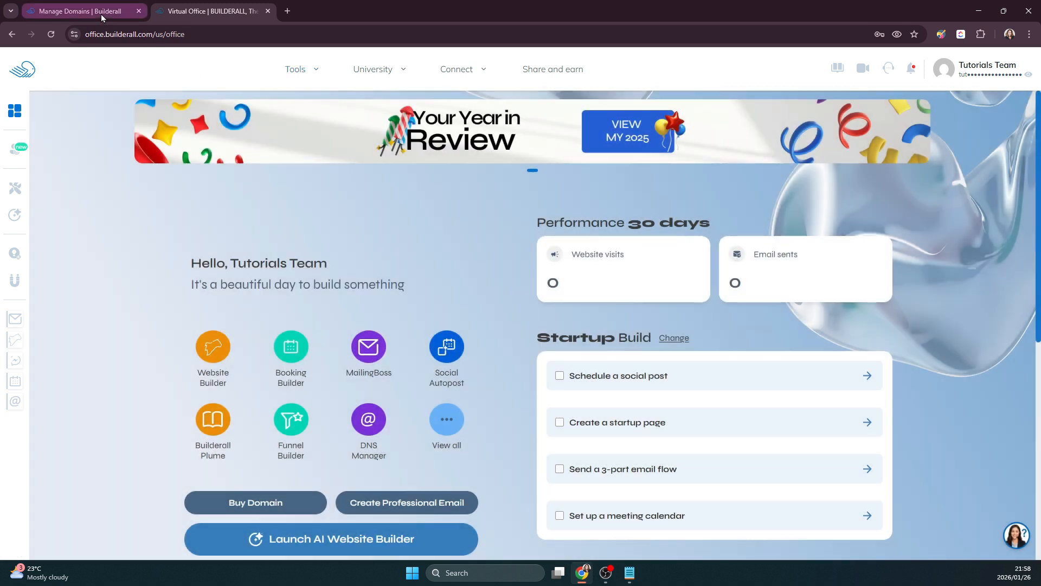
click(101, 15)
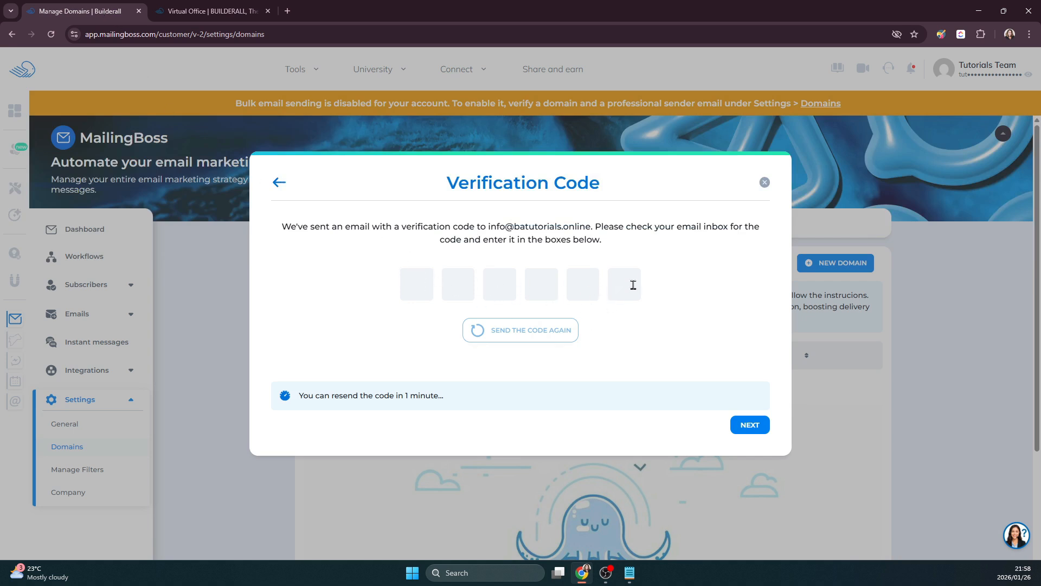
click(749, 426)
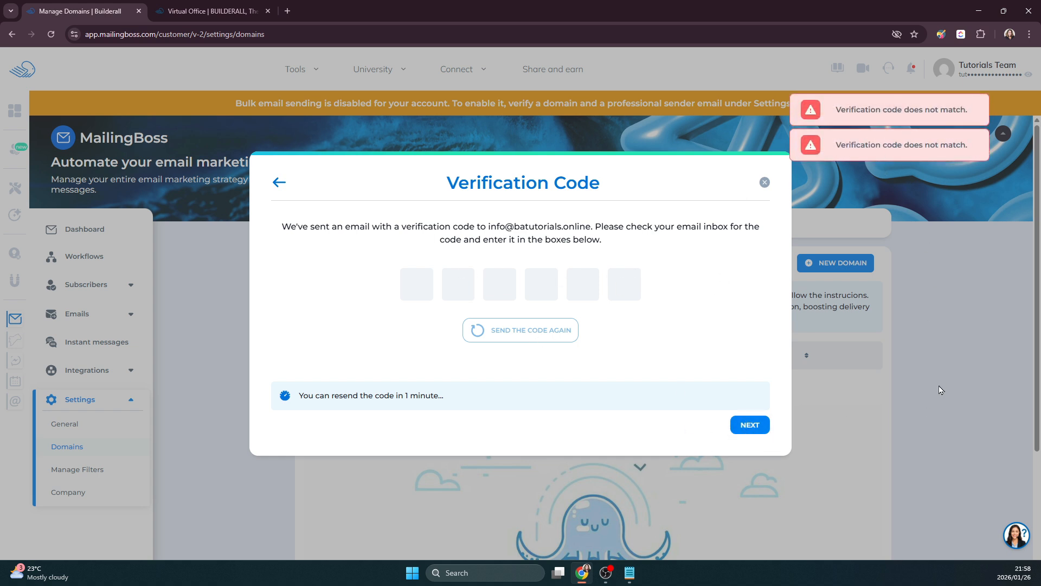
click(235, 13)
- Launch Professional Email from the Tools list and close the MailingBoss verification tab
click(299, 69)
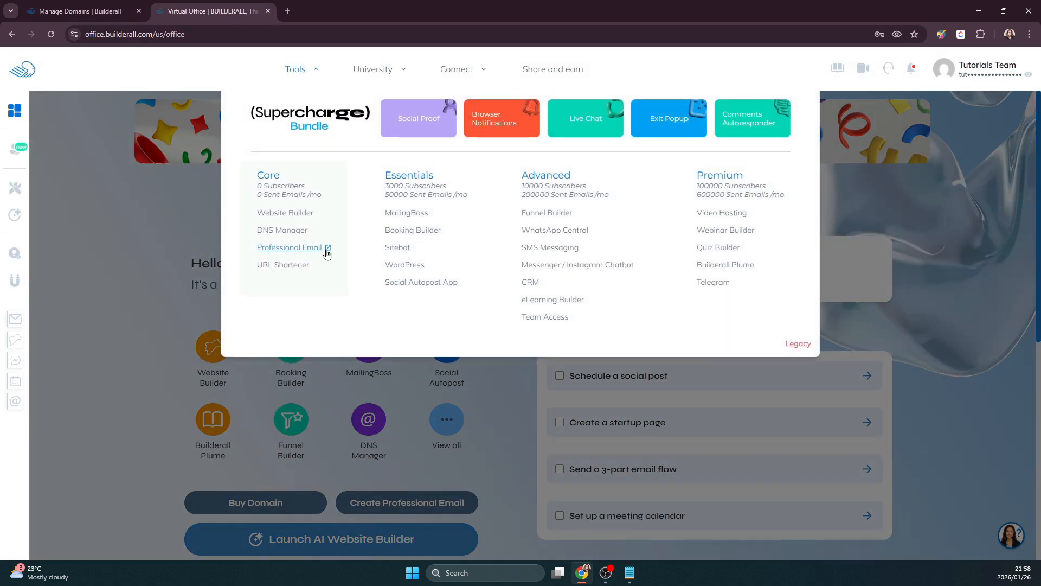
click(326, 250)
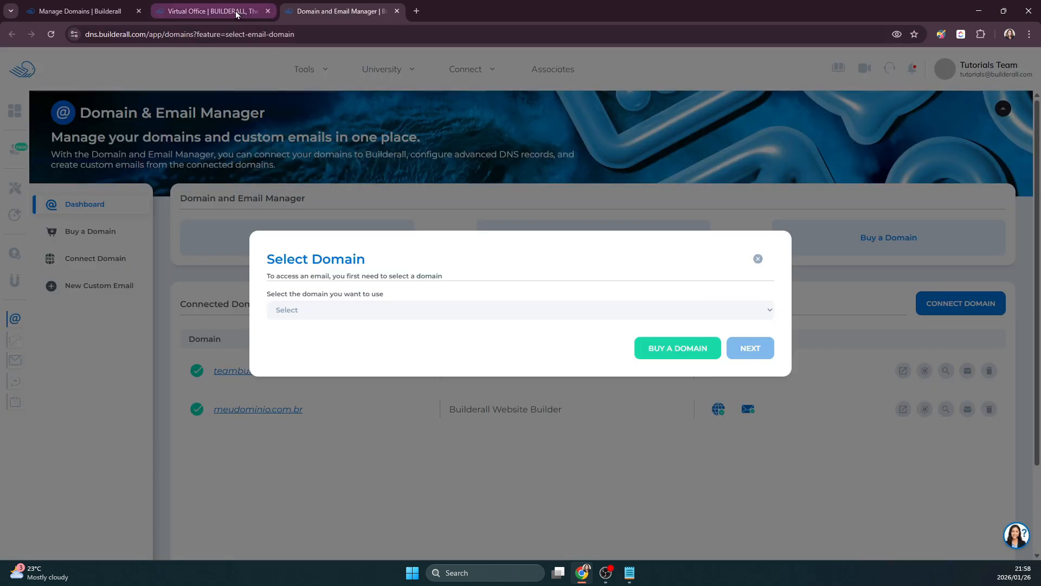
click(212, 10)
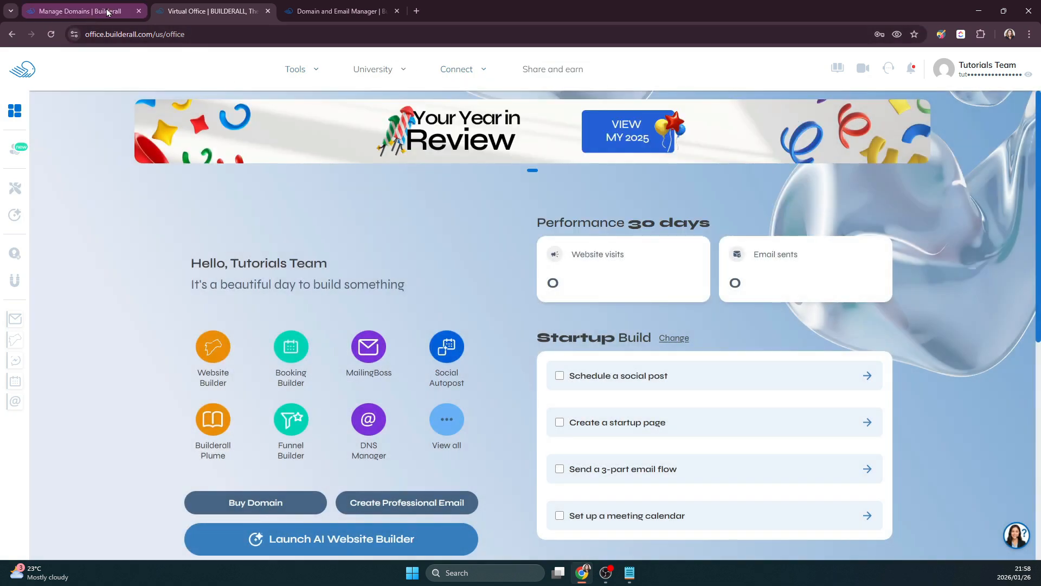
click(127, 11)
click(139, 11)
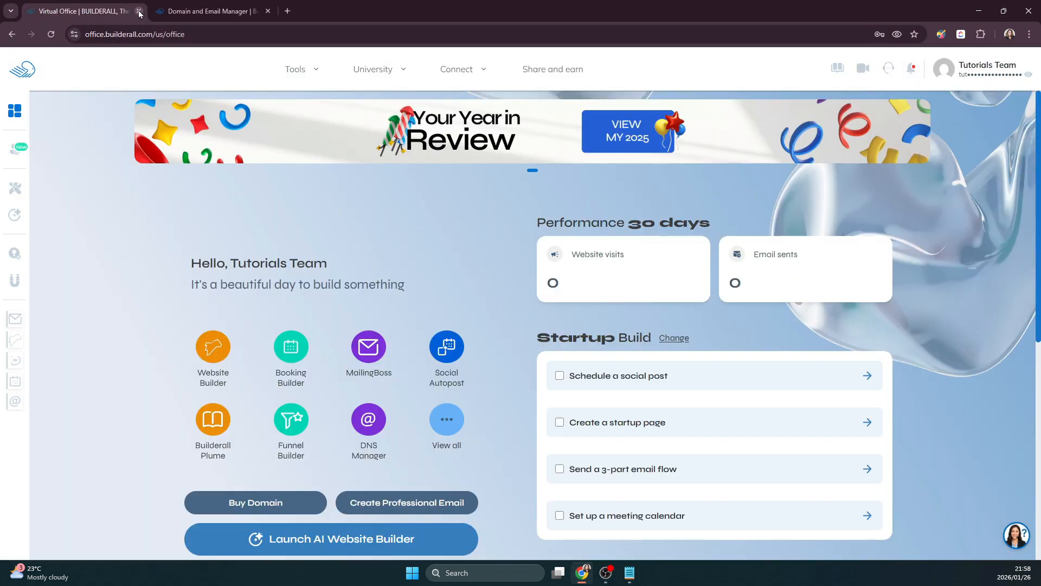
- Dismiss the Select Domain prompt without choosing a domain, leaving the connected-domains dashboard
click(188, 17)
click(352, 314)
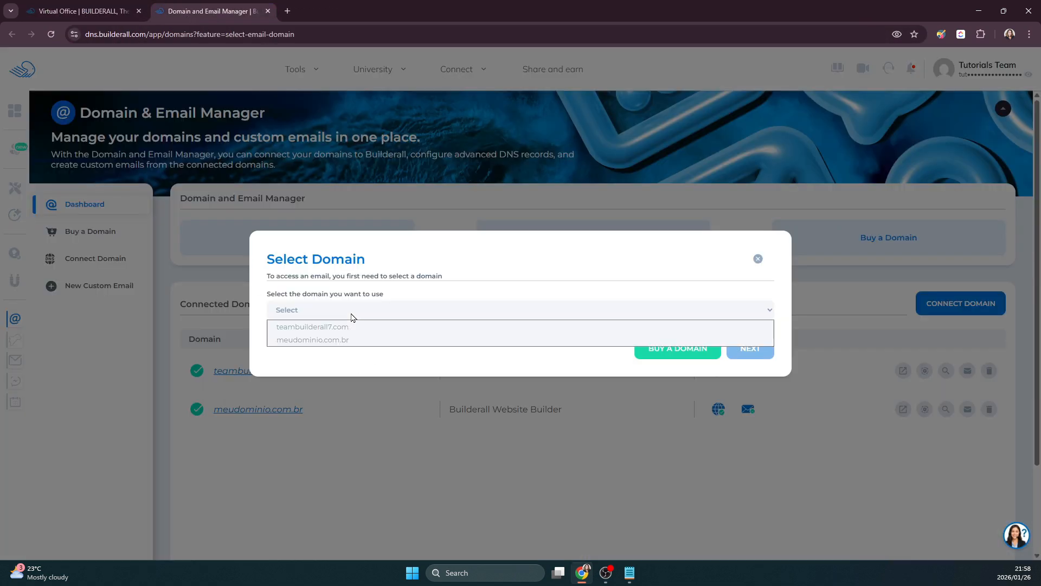
click(352, 442)
click(759, 259)
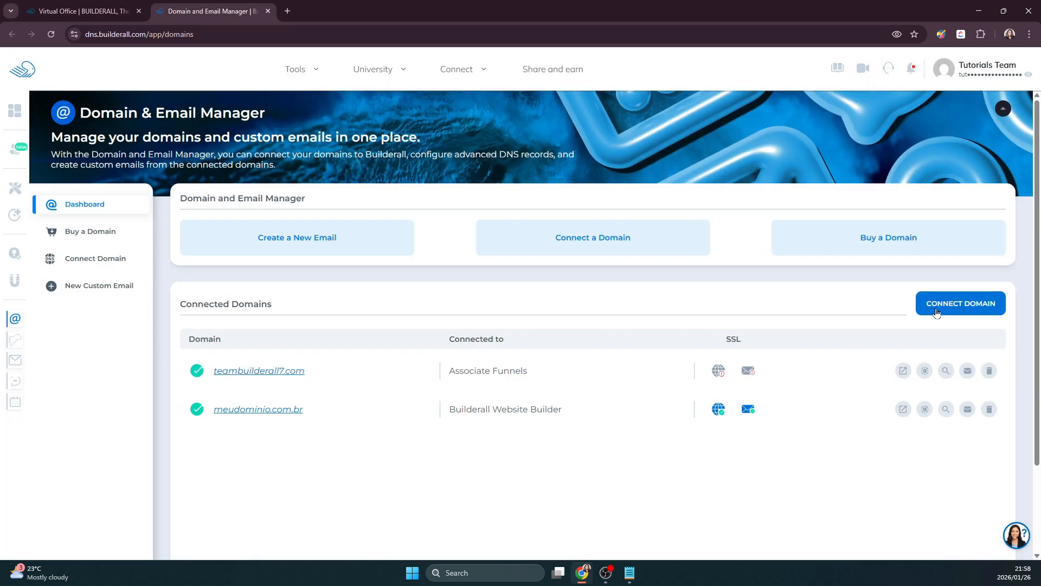